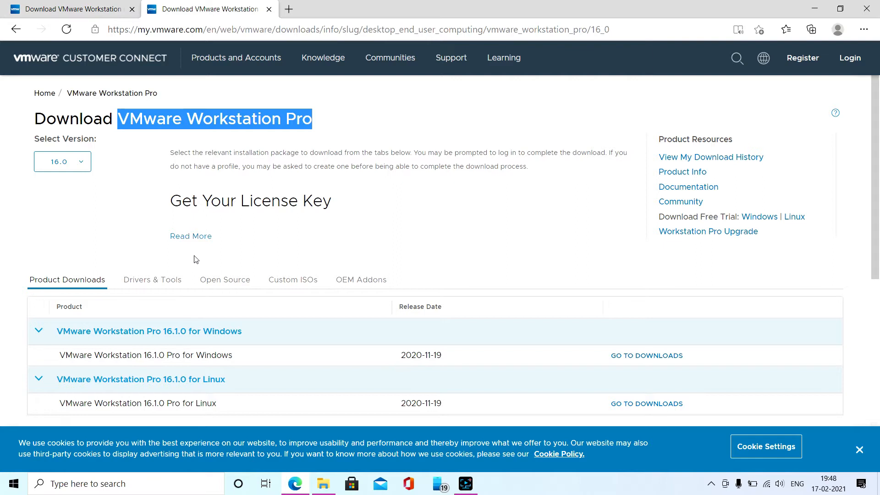
Open Google in a new browser tab and search for "vmware workstation", refining the query to "vmware workstation pro"
click(628, 33)
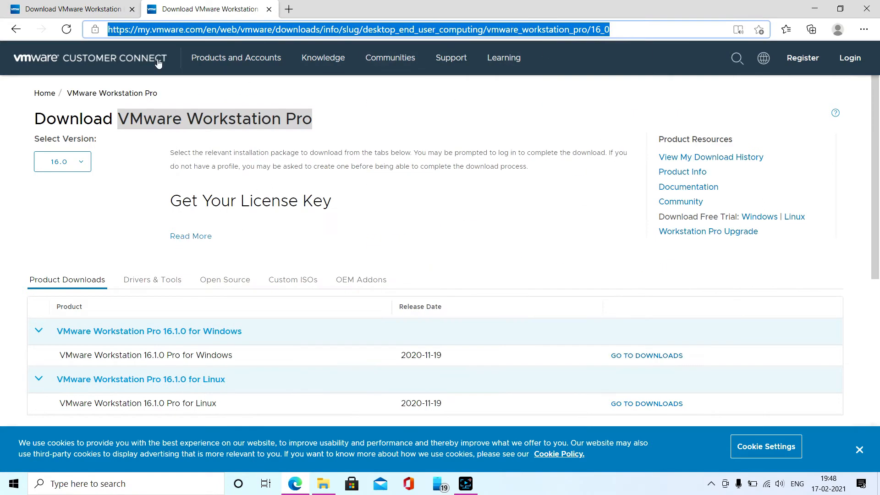
click(289, 10)
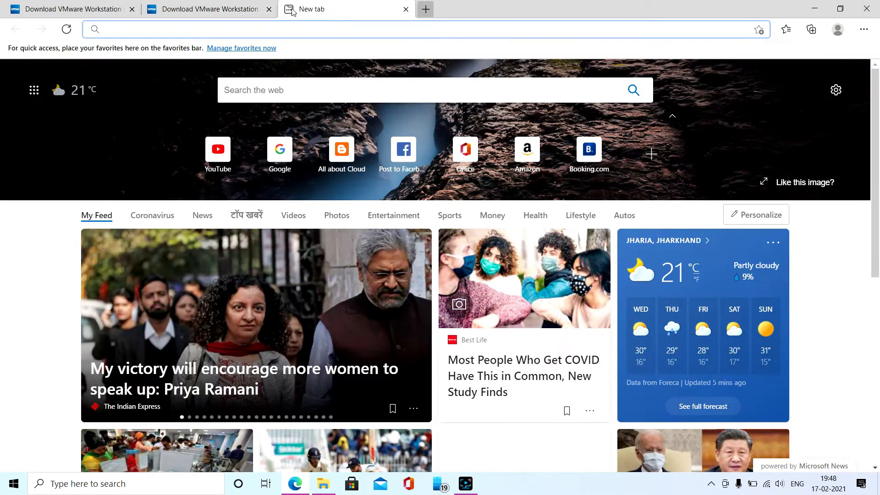
text(google.com)
key(Return)
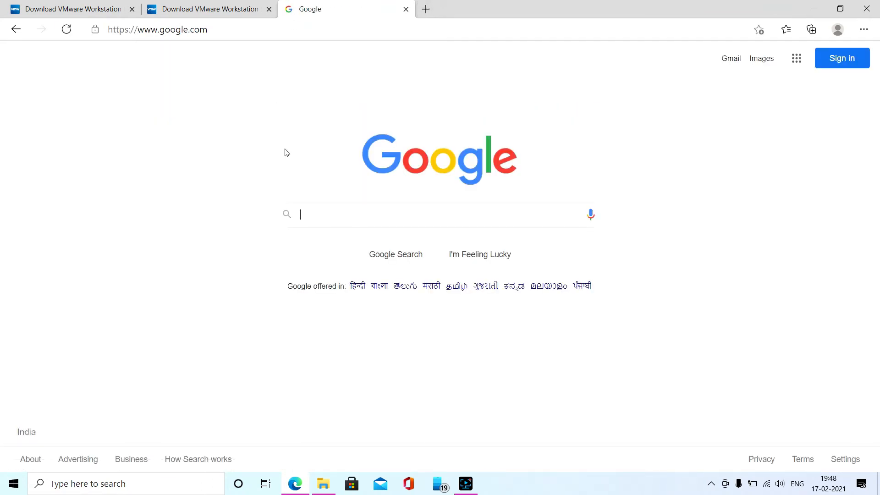
text(vmwa)
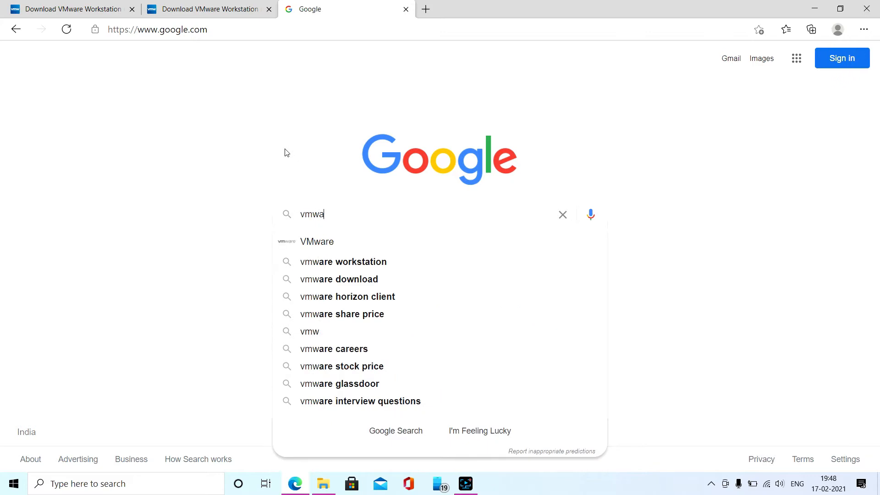
text(re workstation)
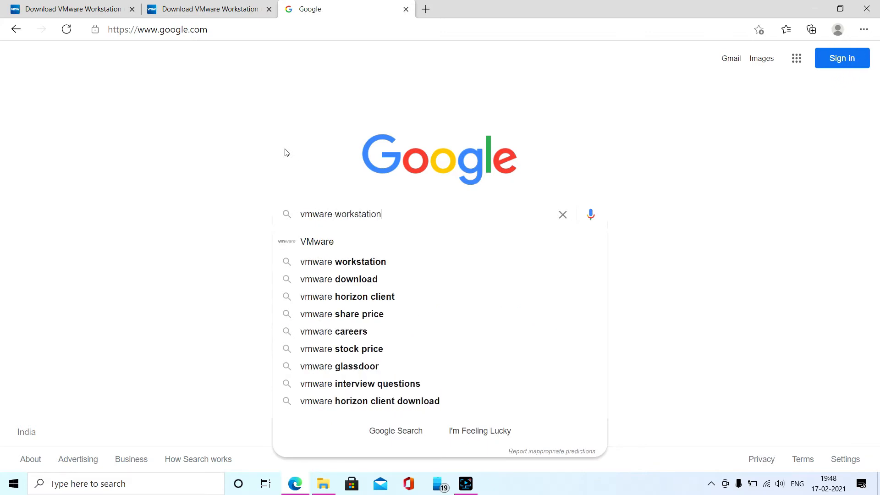
key(Return)
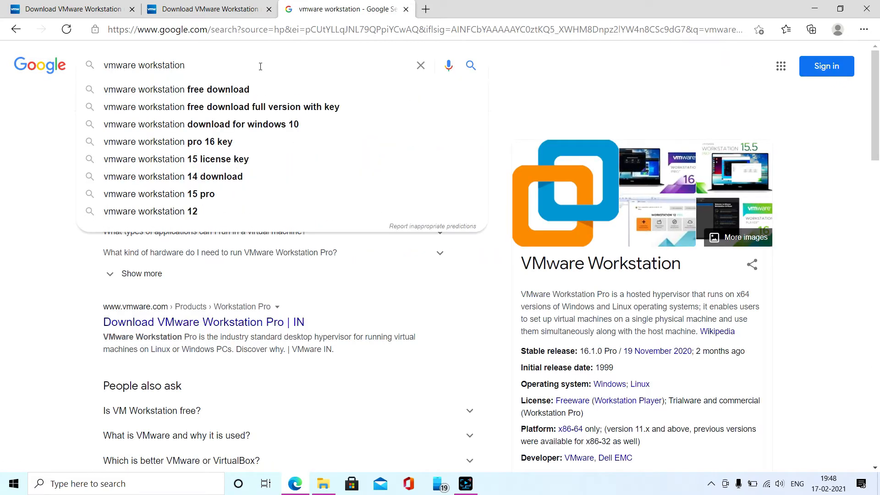
text(pro)
key(Return)
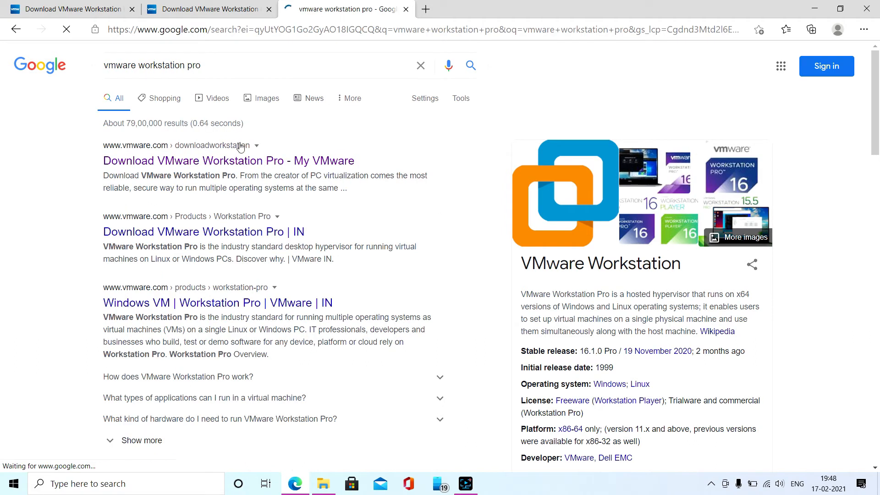
Return to the VMware Workstation Pro 16.0 page and open the download details of VMware Workstation 16.1.0 Pro for Windows
click(211, 9)
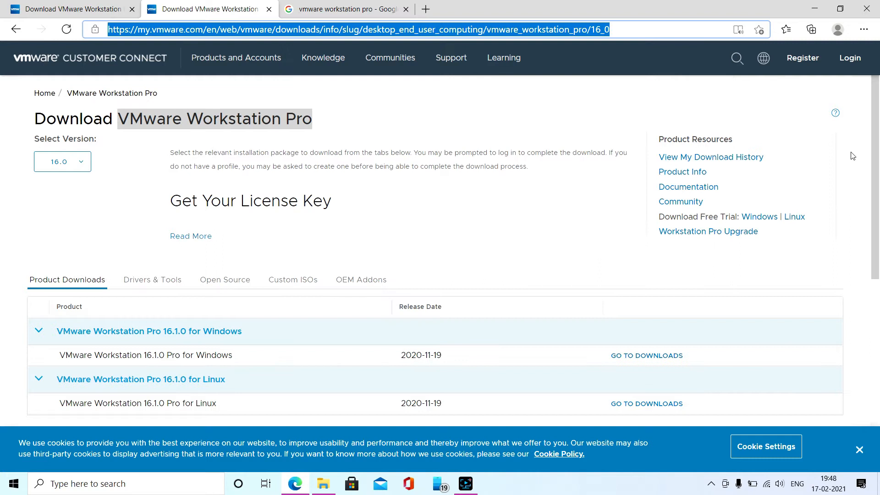
click(853, 156)
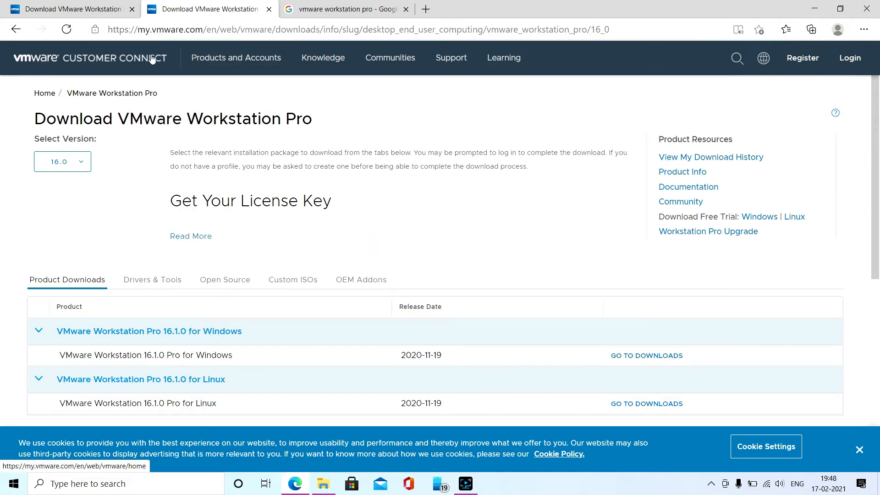
scroll(62, 325, down, 2)
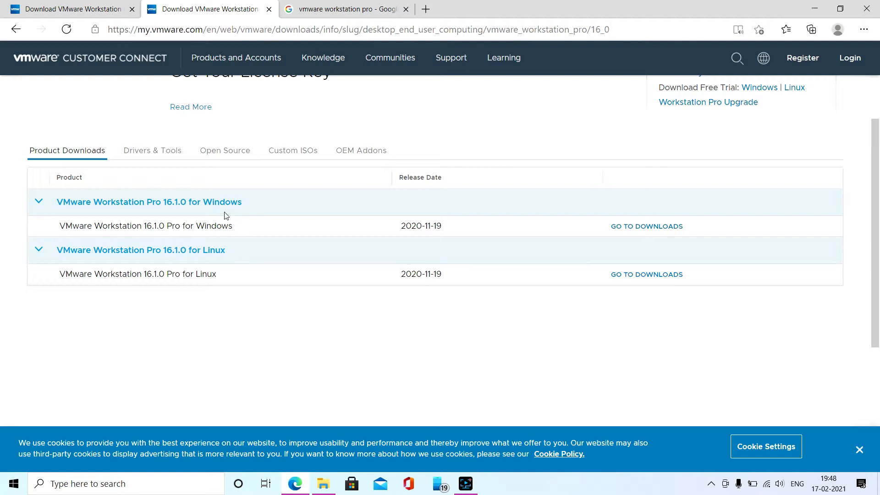
click(630, 226)
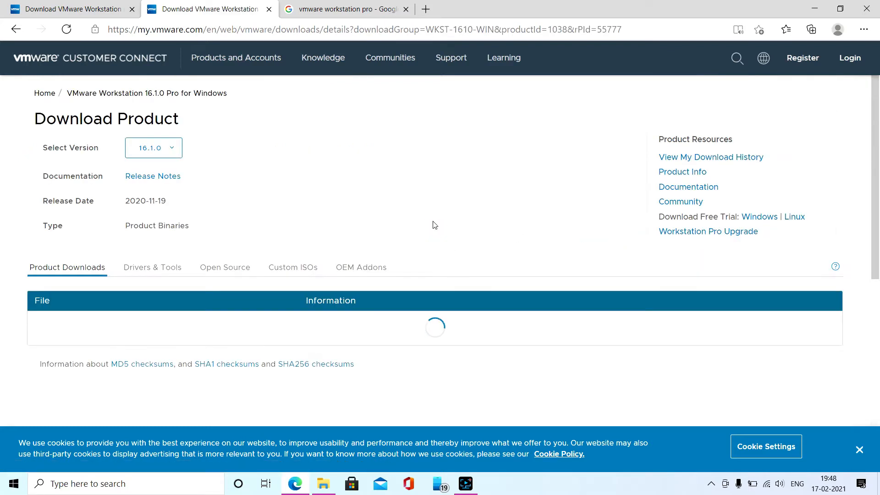
scroll(565, 229, down, 3)
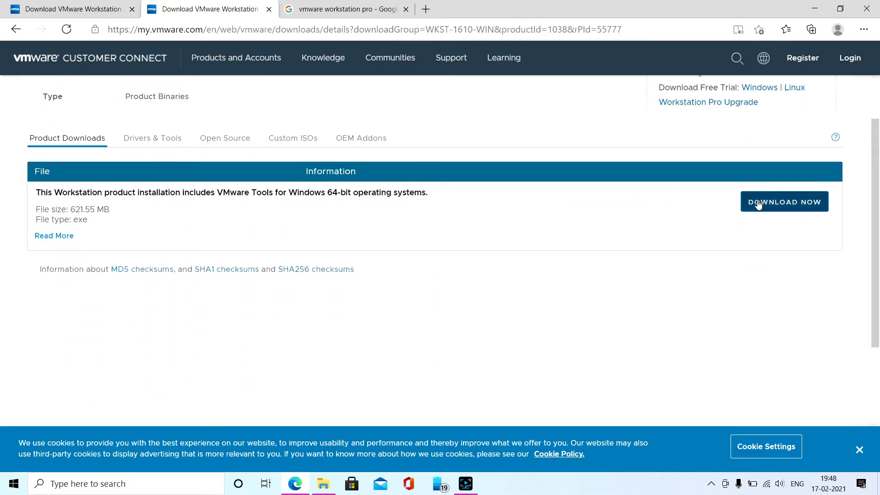
Switch to File Explorer and check the properties of the VMware-workstation-full-16.0.0-16894299 installer on the VMWare Lab (E:) drive
click(330, 484)
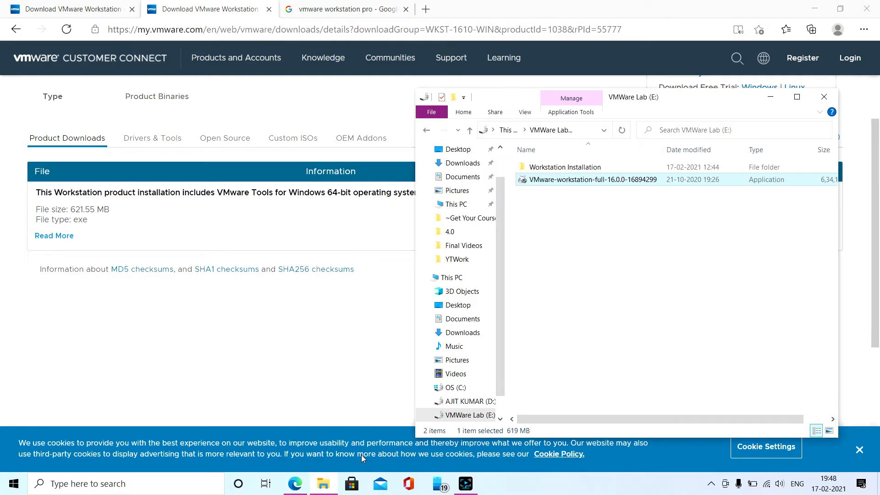
right_click(554, 182)
click(592, 464)
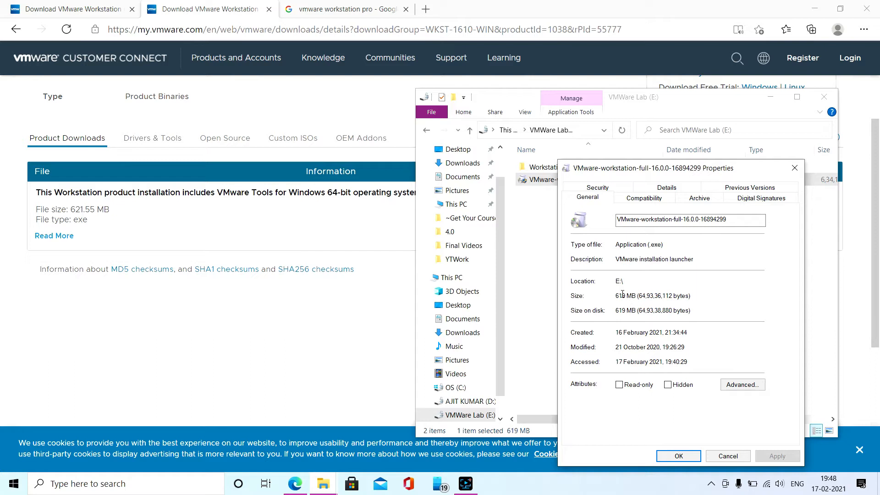
click(795, 168)
Run the VMware-workstation-full-16.0.0-16894299 installer as administrator and bring its window forward
right_click(588, 183)
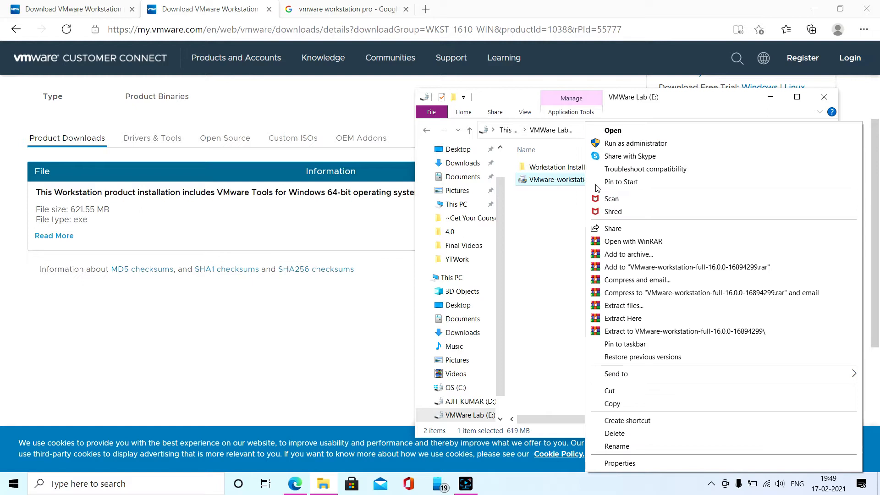
click(604, 143)
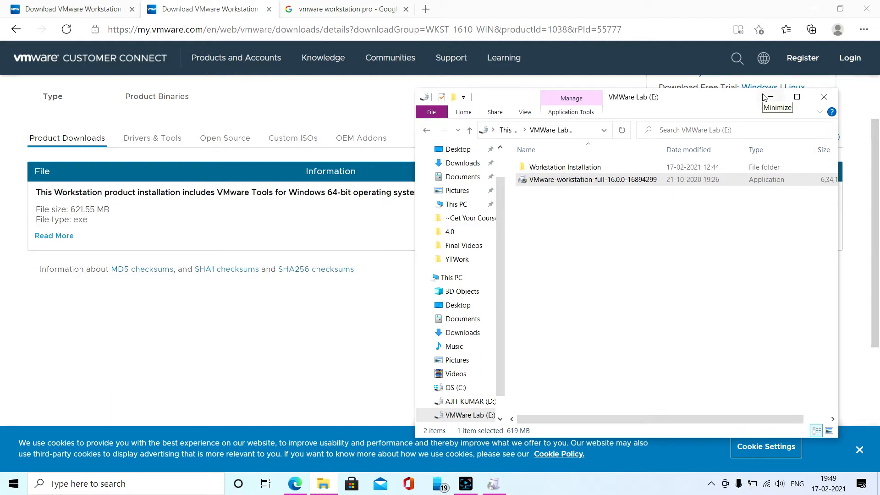
mouse_move(499, 486)
click(505, 434)
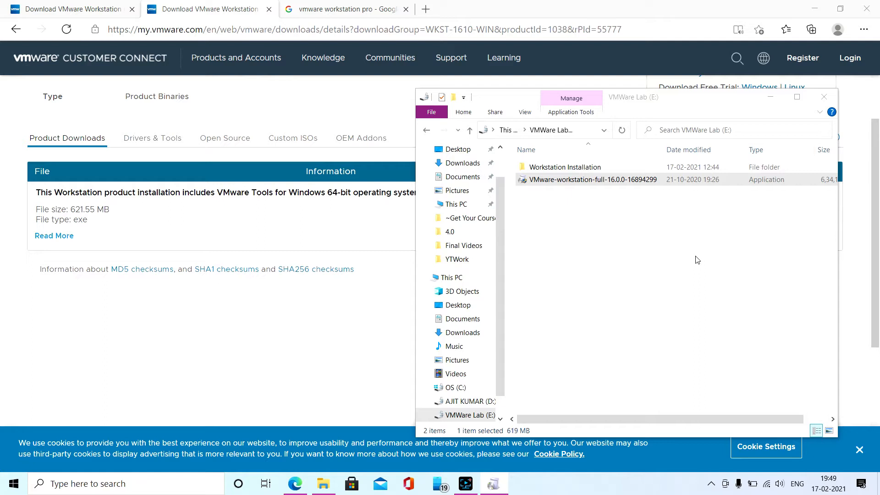
Minimize the File Explorer and browser windows to clear the desktop for the setup wizard
click(770, 97)
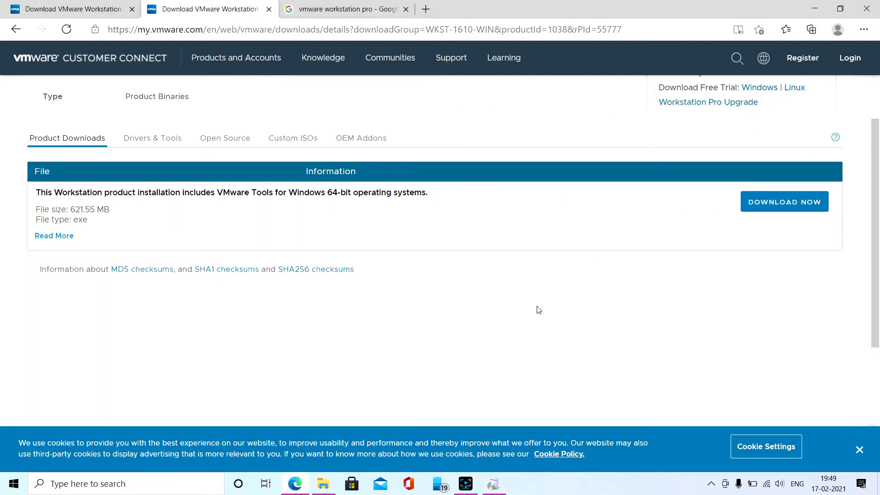
click(804, 15)
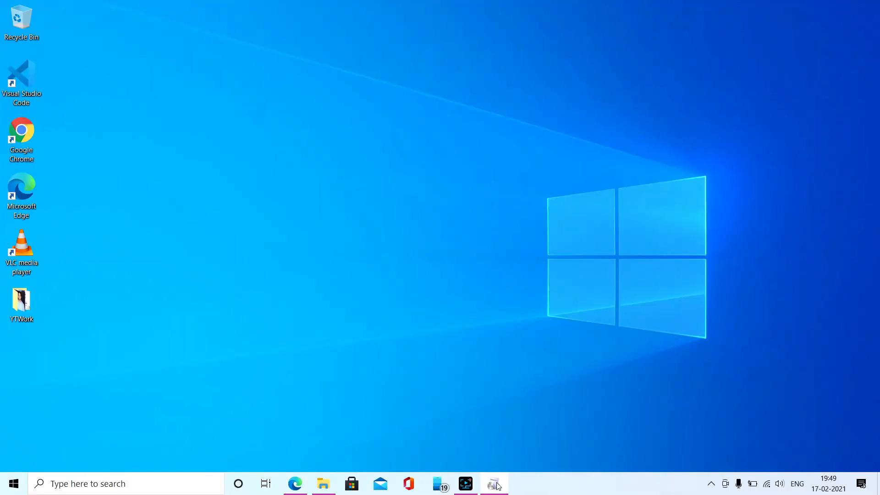
mouse_move(499, 484)
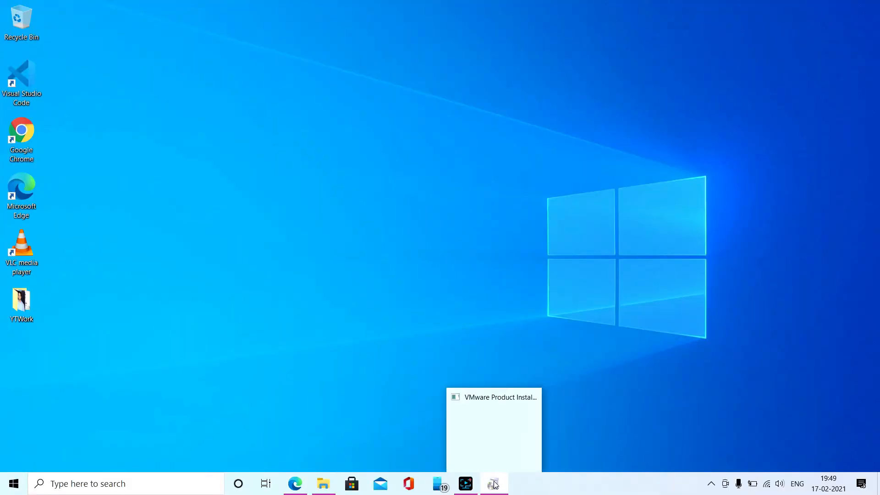
click(297, 488)
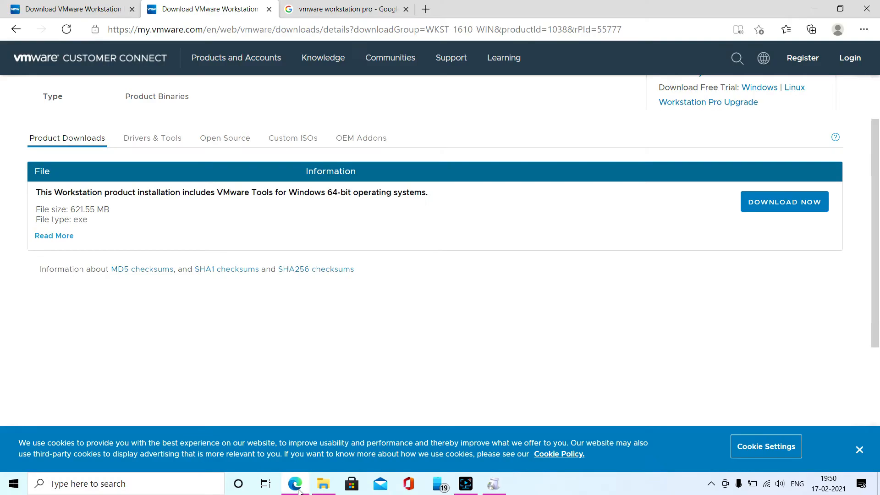
mouse_move(499, 489)
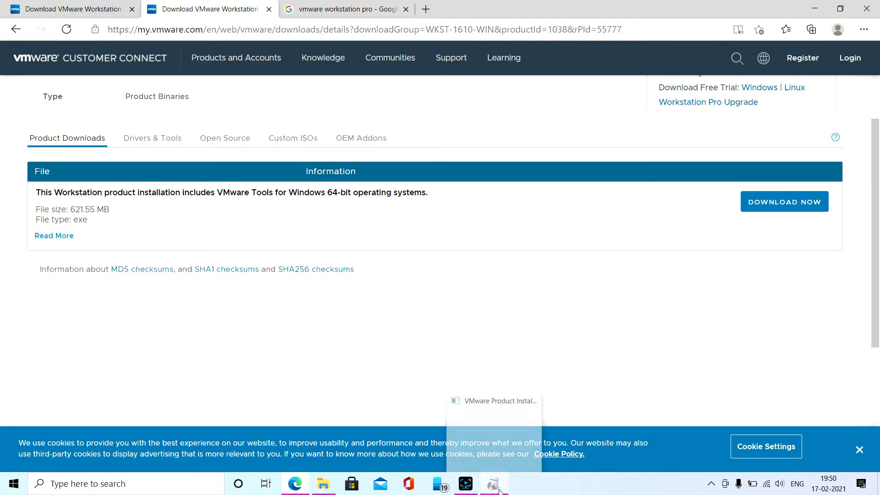
click(813, 7)
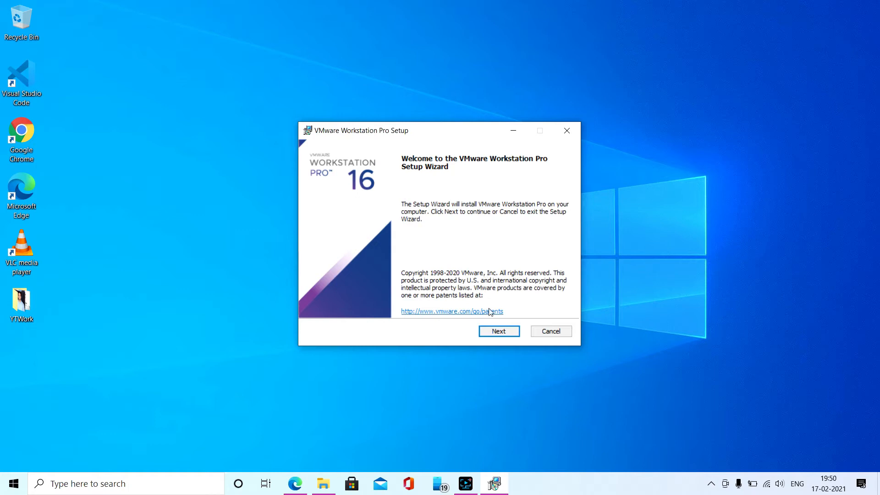
Start the setup wizard, accept the license agreement and continue without installing Windows Hypervisor Platform automatically
click(500, 333)
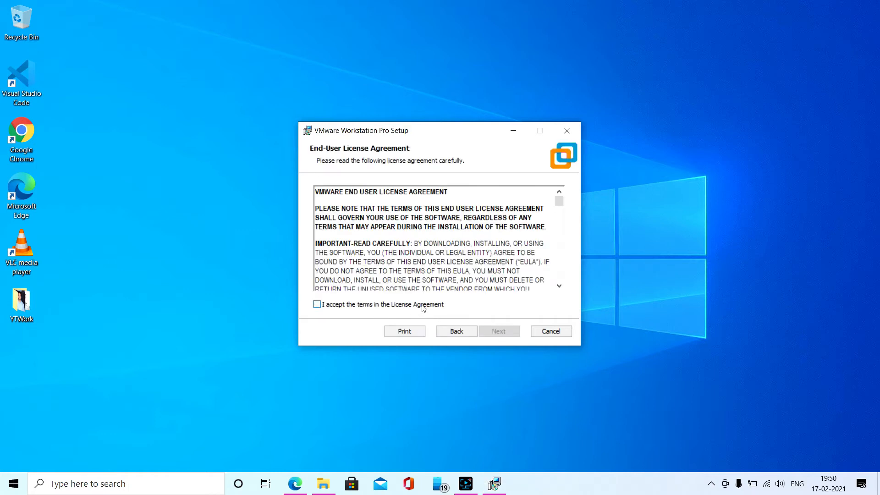
click(423, 308)
click(491, 332)
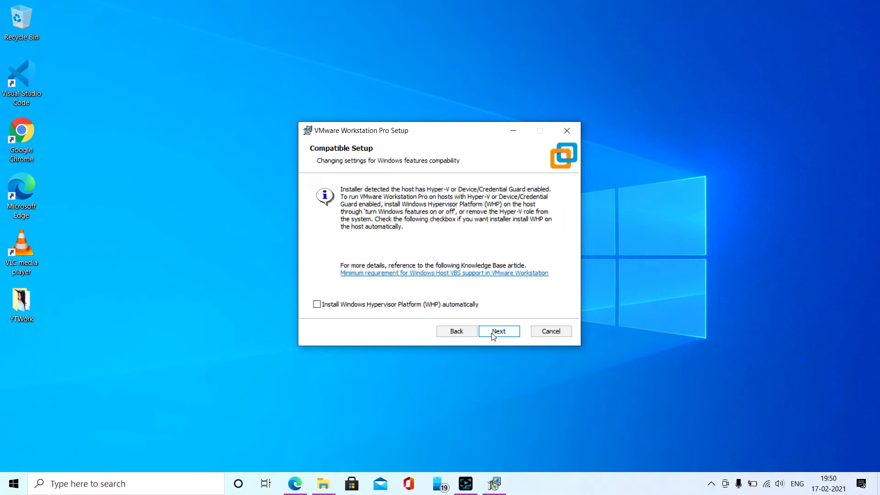
click(495, 334)
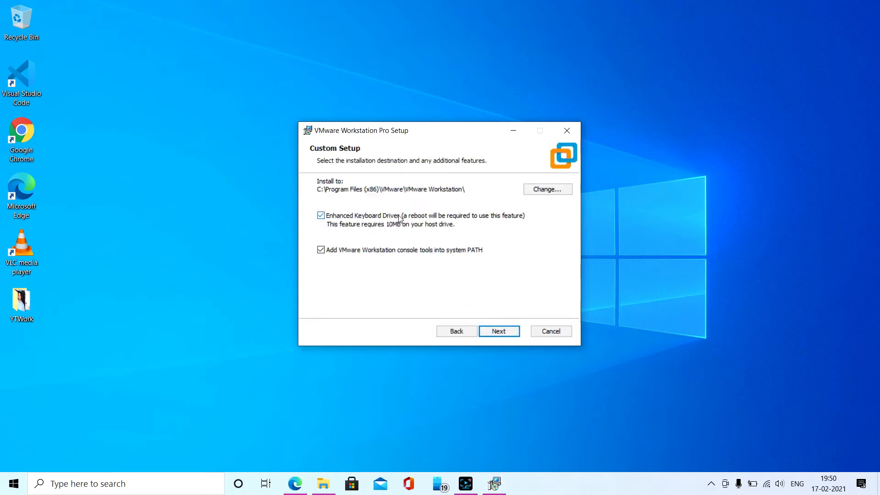
Change the installation destination to the E:\Workstation Installation\ folder on the VMWare Lab drive
click(535, 190)
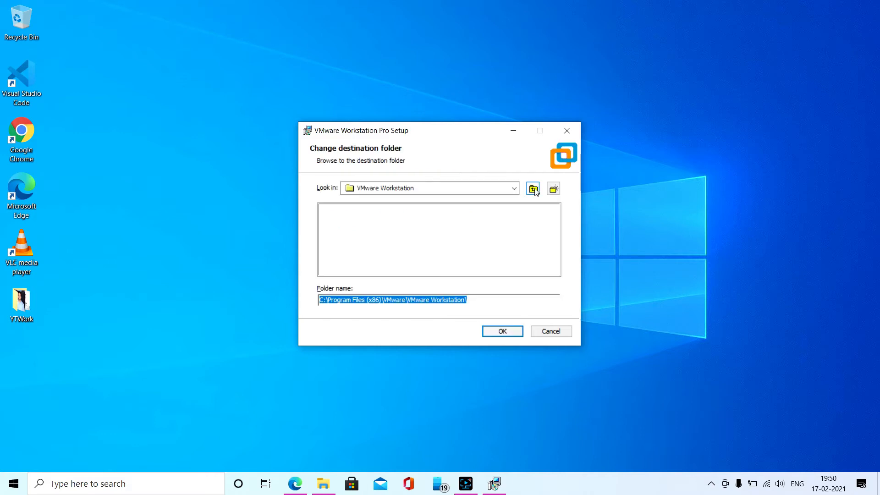
click(515, 192)
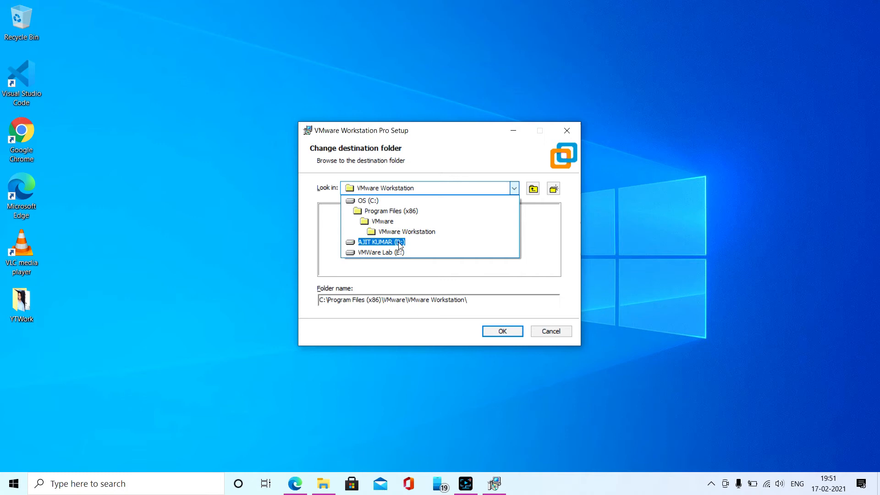
click(378, 252)
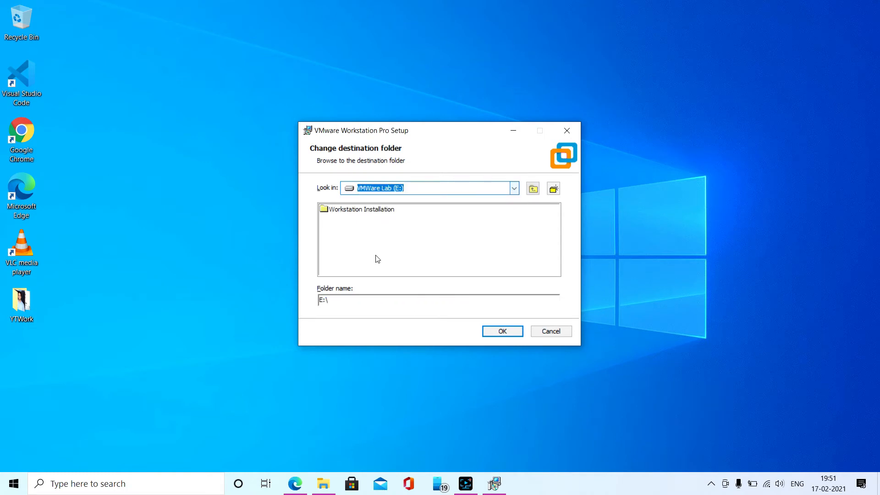
click(367, 212)
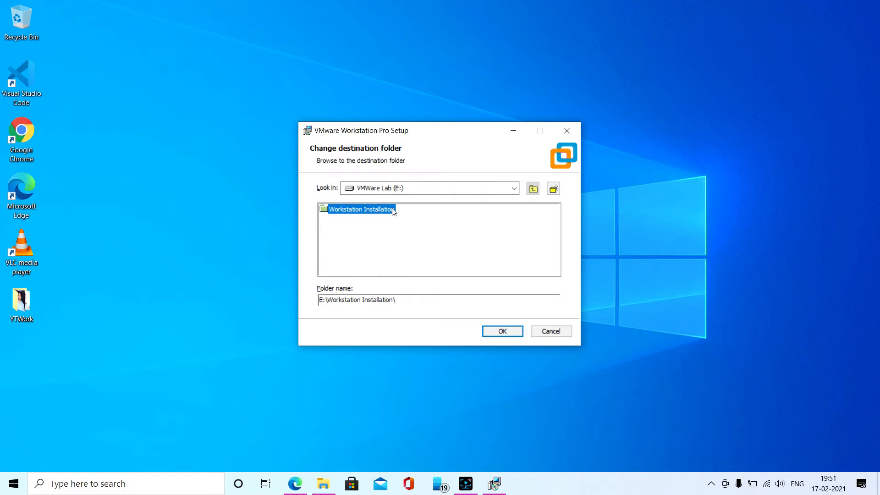
double_click(381, 213)
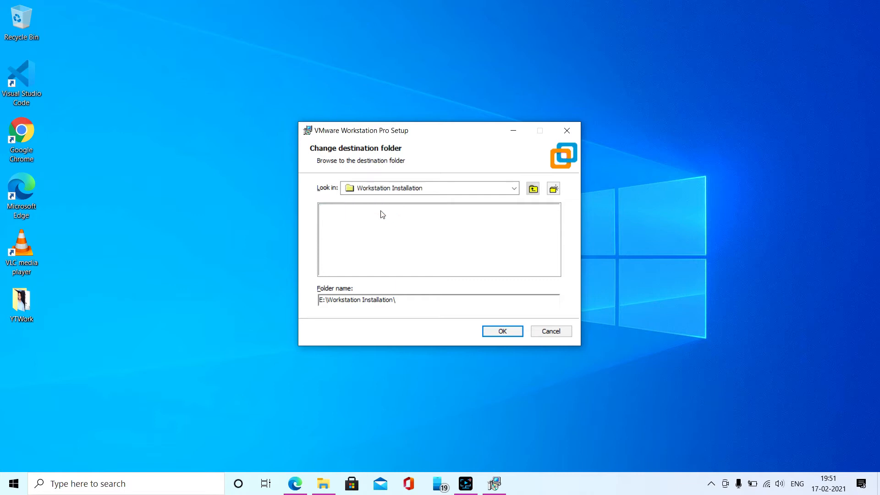
click(502, 331)
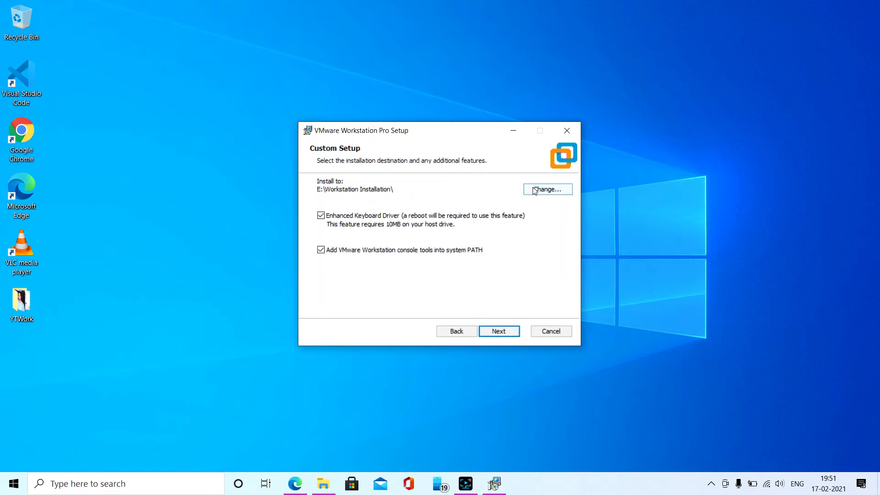
Keep the default additional features and user experience settings, and start installing VMware Workstation Pro
click(506, 333)
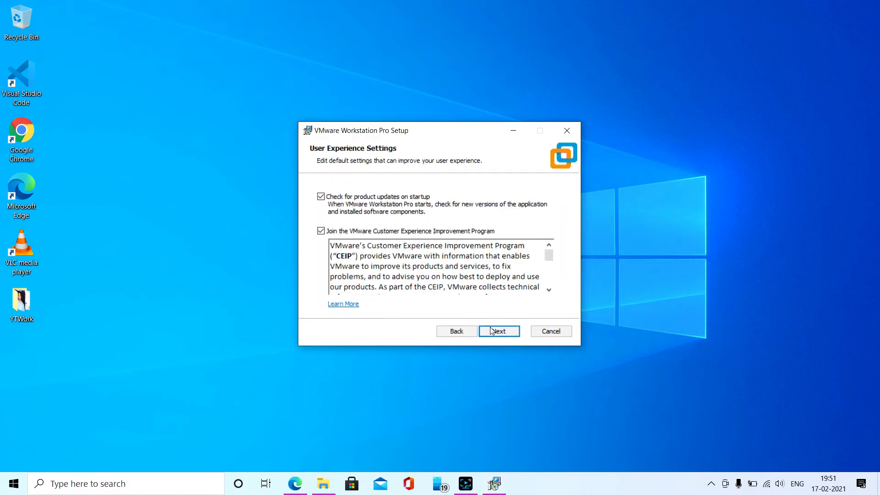
click(500, 330)
click(501, 332)
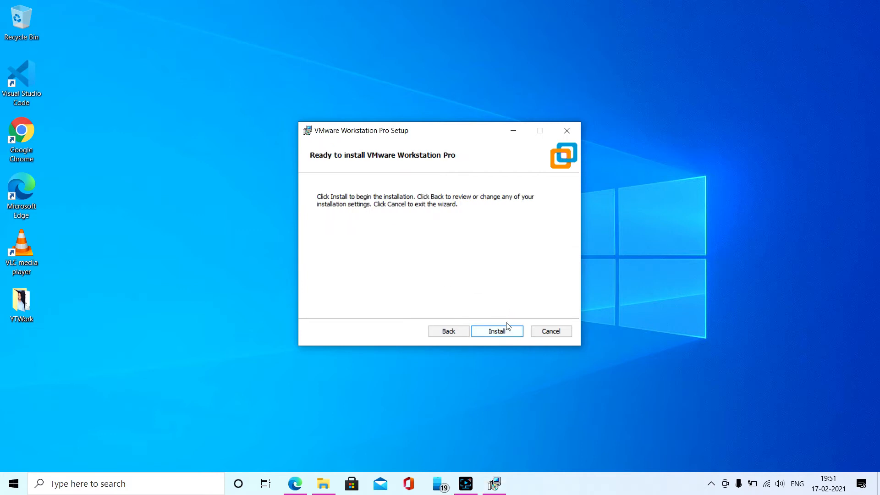
click(497, 332)
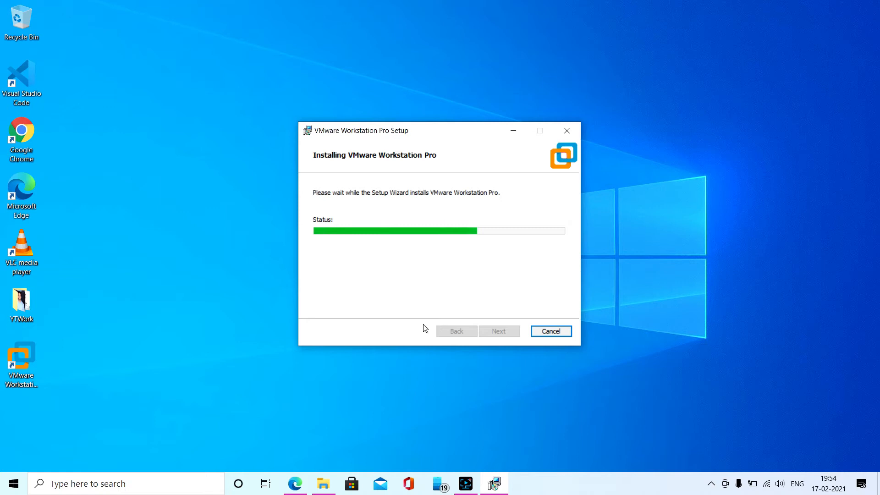
click(466, 488)
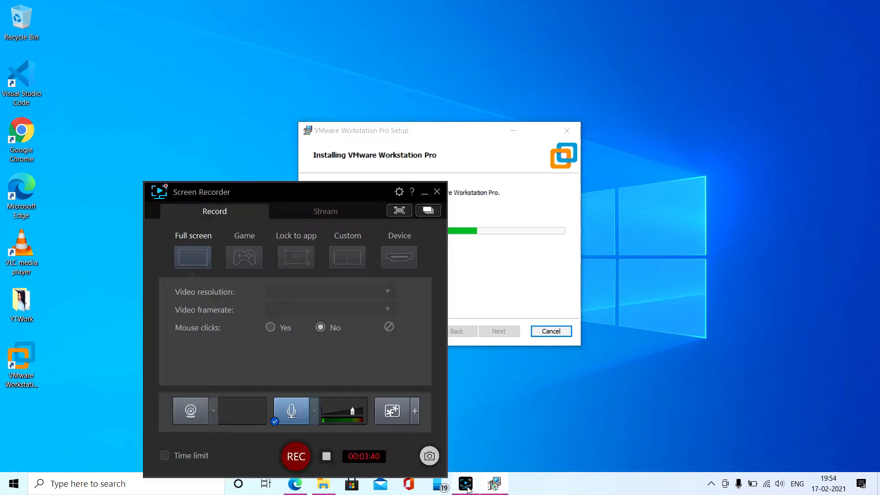
click(466, 488)
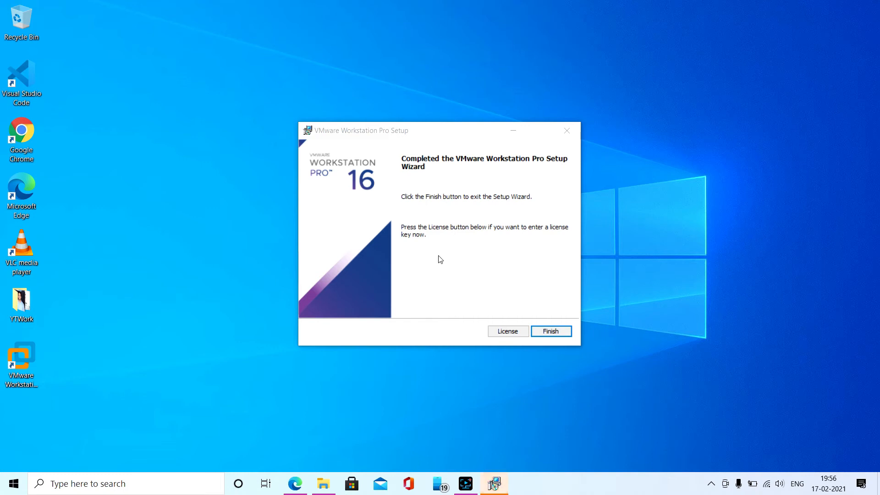
Exit the completed setup wizard and launch VMware Workstation 16 with the 30-day trial option
click(545, 332)
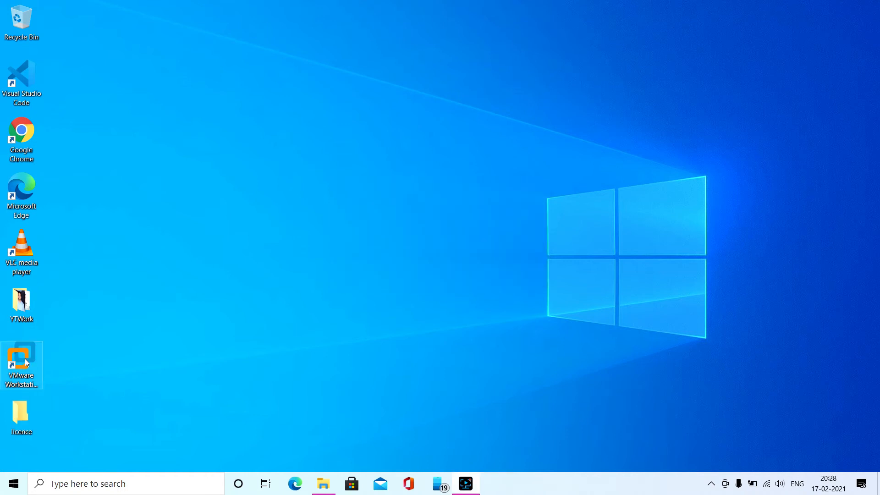
click(25, 359)
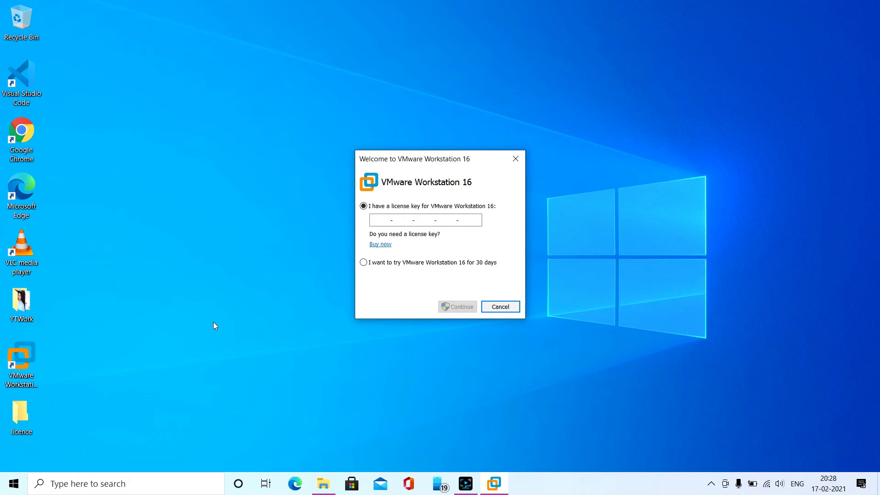
click(364, 263)
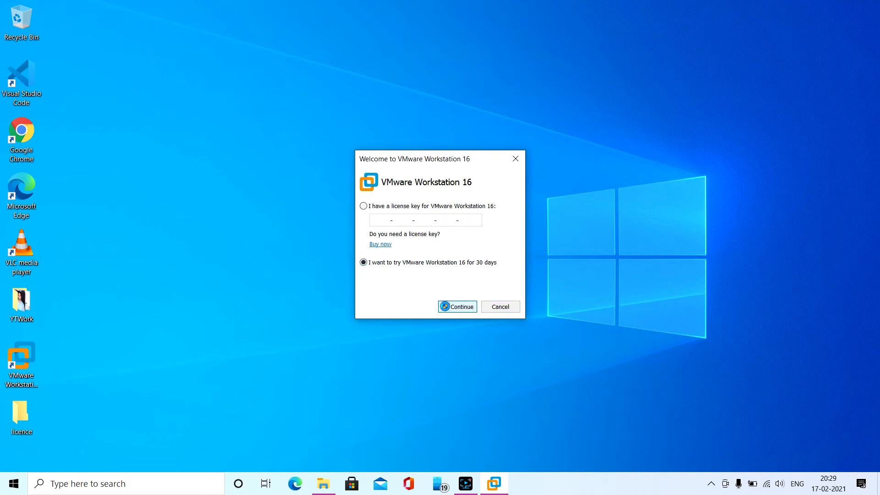
click(444, 306)
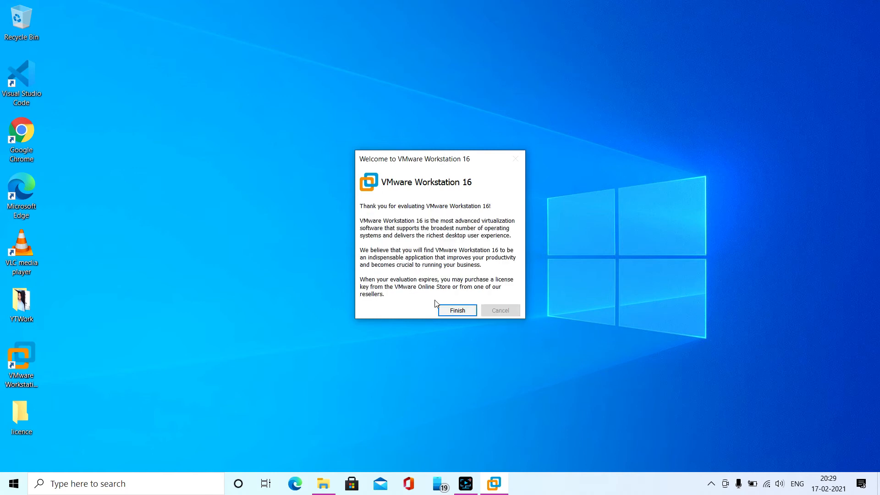
click(441, 306)
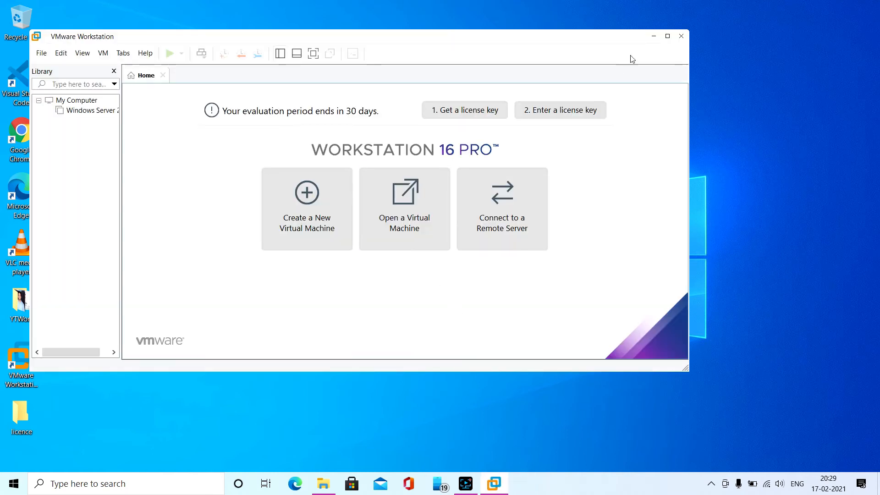
Maximize the VMware Workstation window and remove the existing Windows Server virtual machine from the library
click(667, 37)
right_click(77, 83)
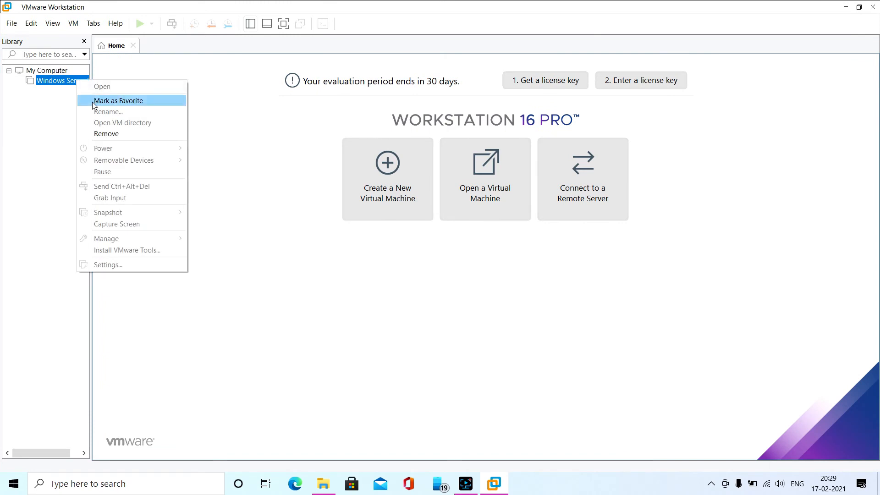
click(100, 133)
click(454, 260)
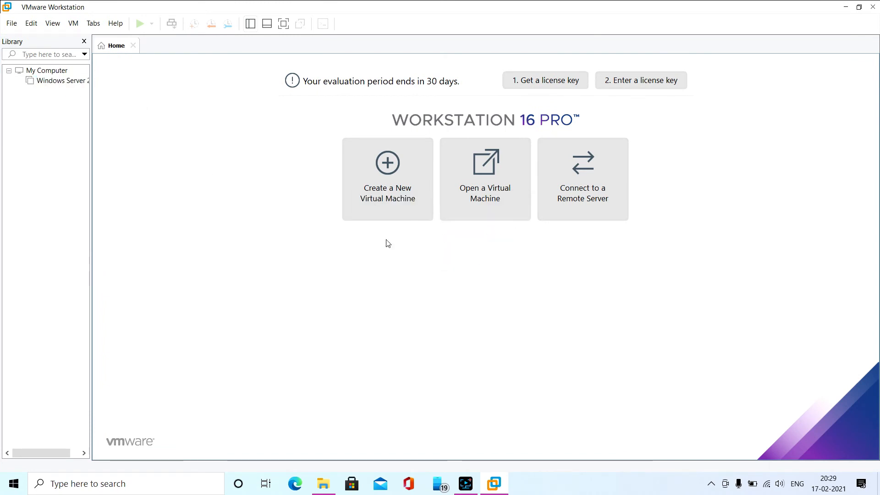
Skip the offered Workstation Pro 16.1.0 update and close the My Computer page
click(54, 73)
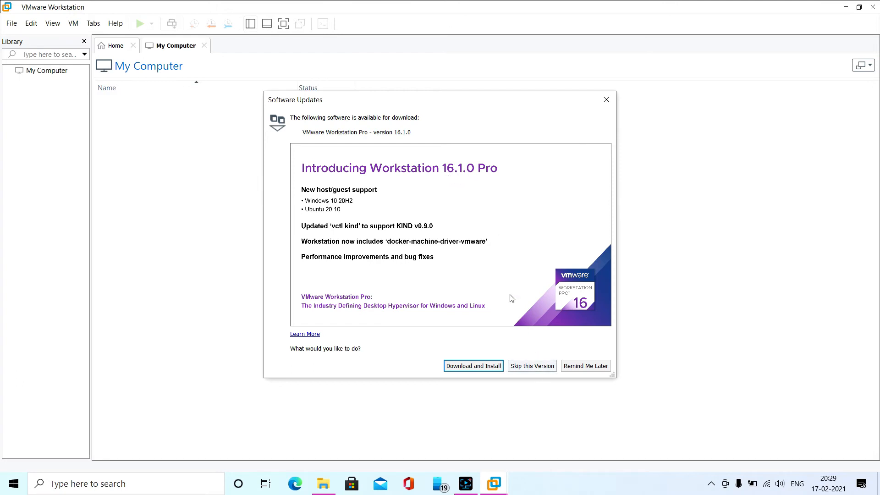
click(520, 366)
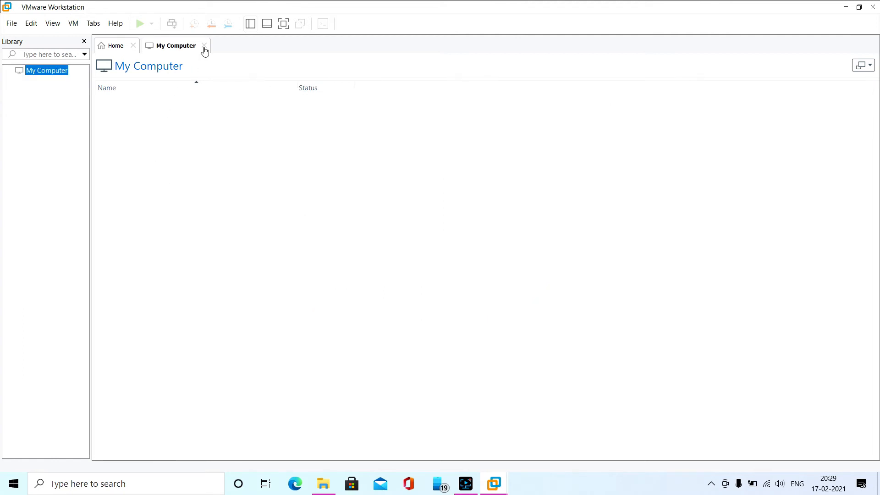
click(204, 45)
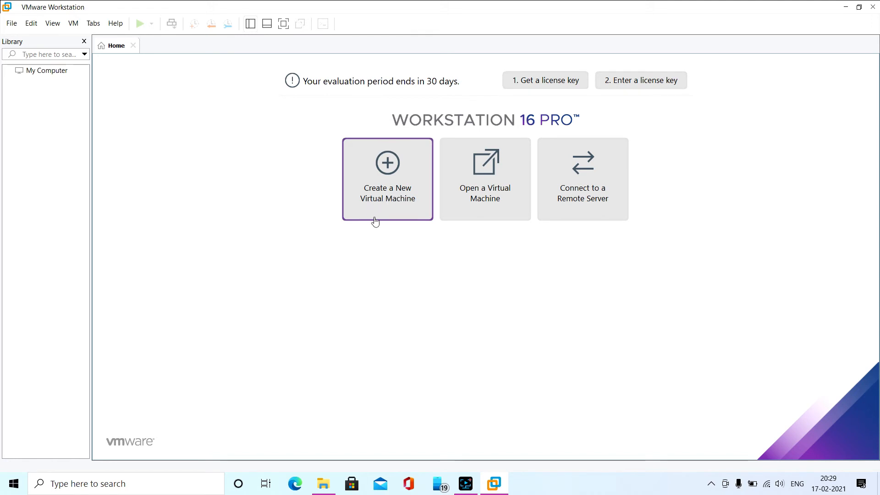
Start a new virtual machine with the Typical configuration and use the 2012R2.STD.ENU.JUNE2019 disc image as its installer
click(392, 194)
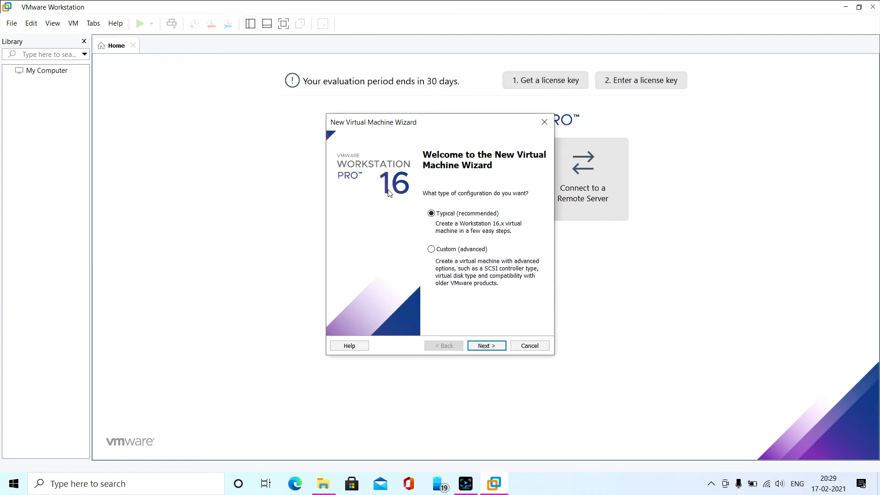
click(480, 346)
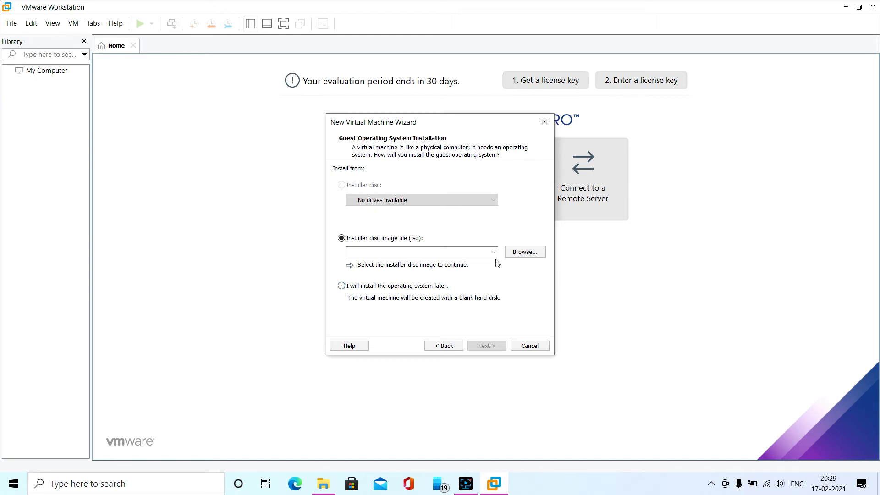
click(517, 252)
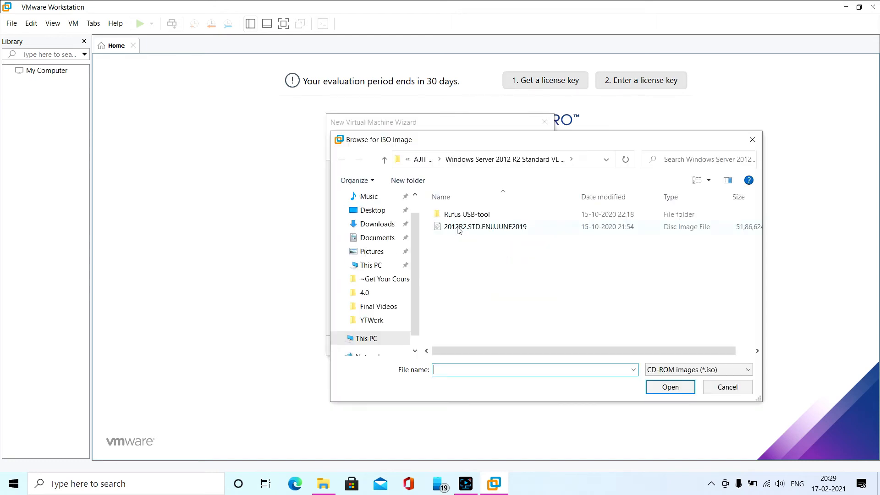
click(467, 230)
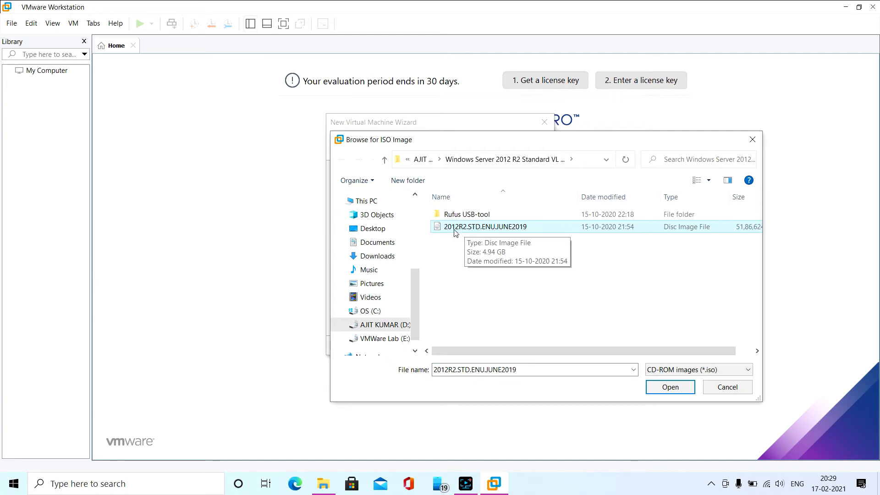
click(669, 387)
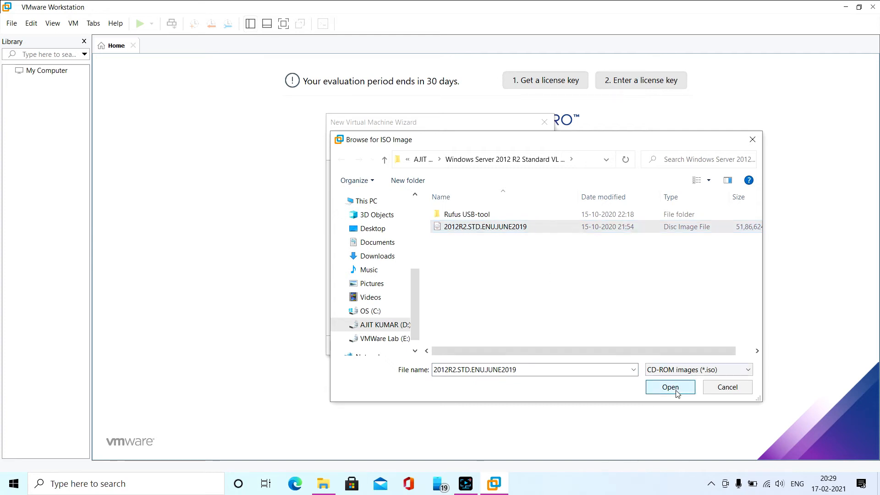
click(498, 347)
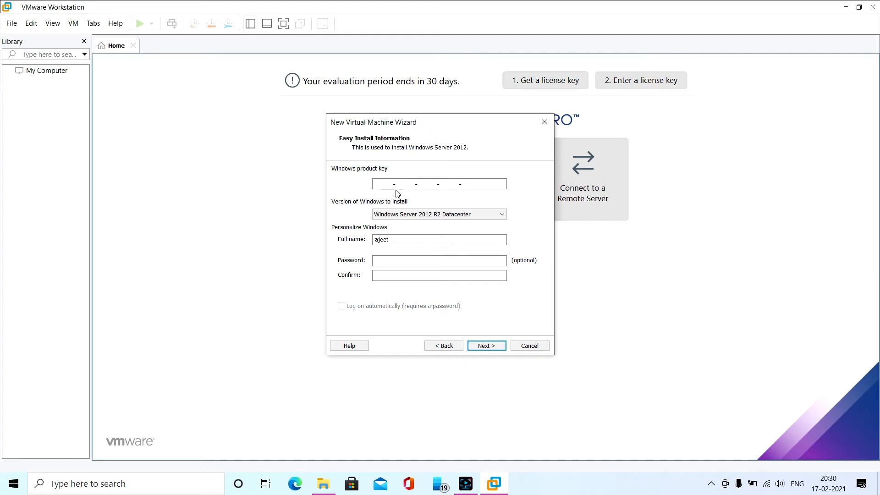
Fill in the full name, enter and confirm the account password for Easy Install, and continue without a Windows product key
double_click(397, 239)
text(Ajeet)
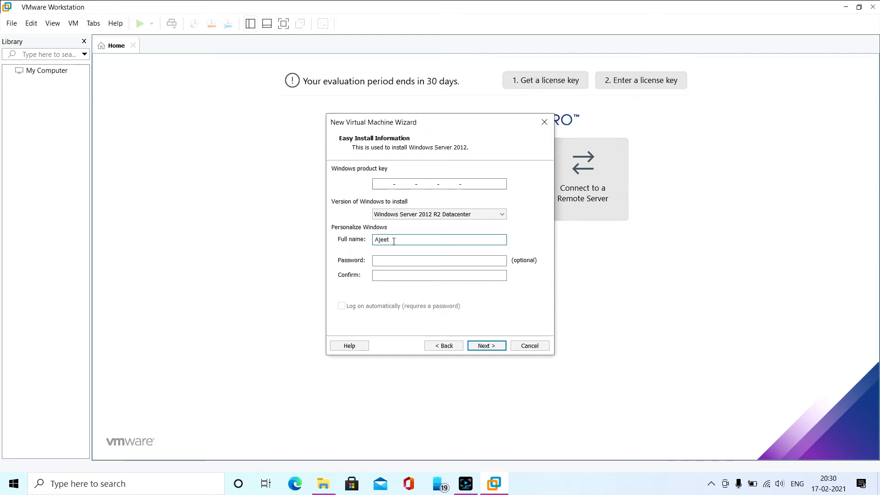
click(403, 259)
text(1234)
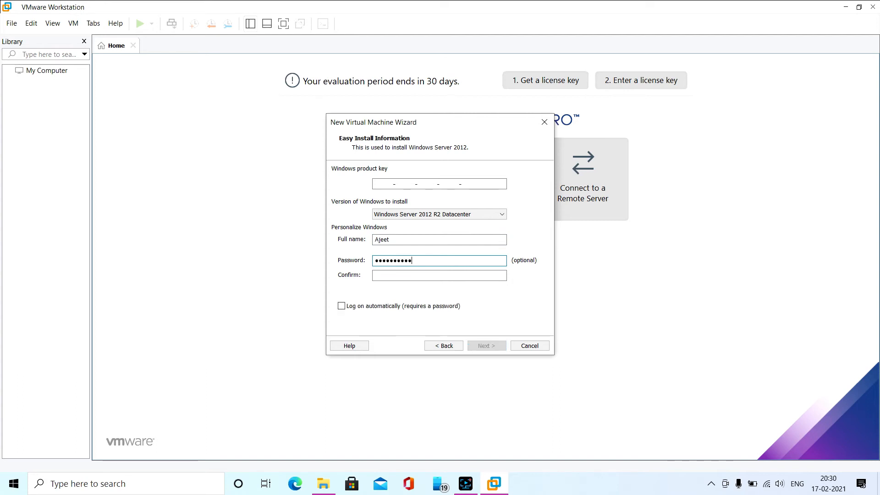
key(Tab)
text(123456789012)
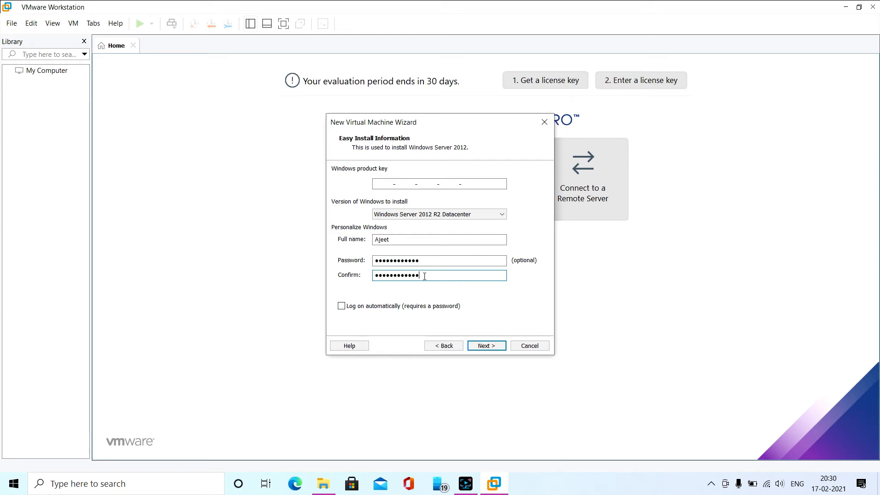
click(401, 240)
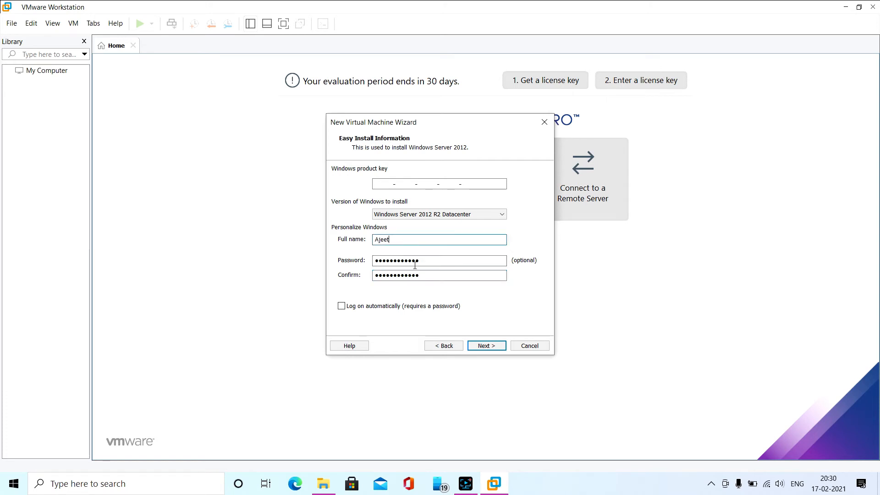
click(483, 345)
click(459, 263)
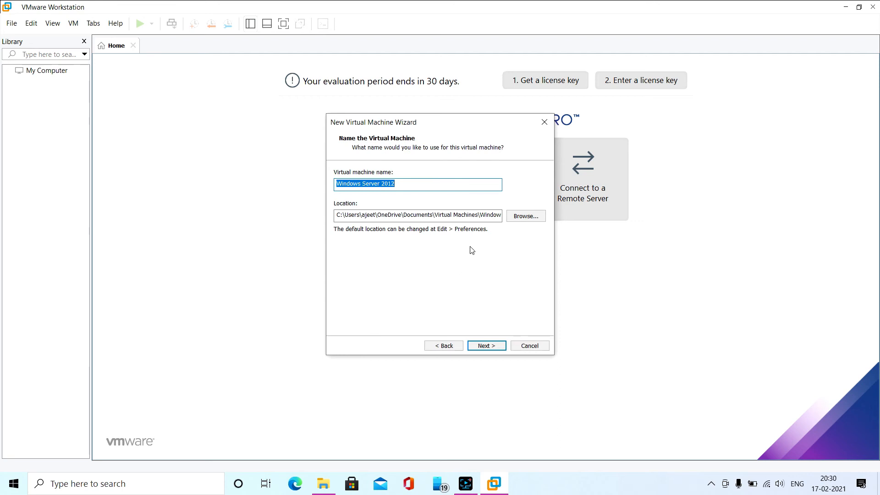
Keep the name Windows Server 2012 and browse to the VMWare Lab (E:) drive for the virtual machine's location
click(410, 185)
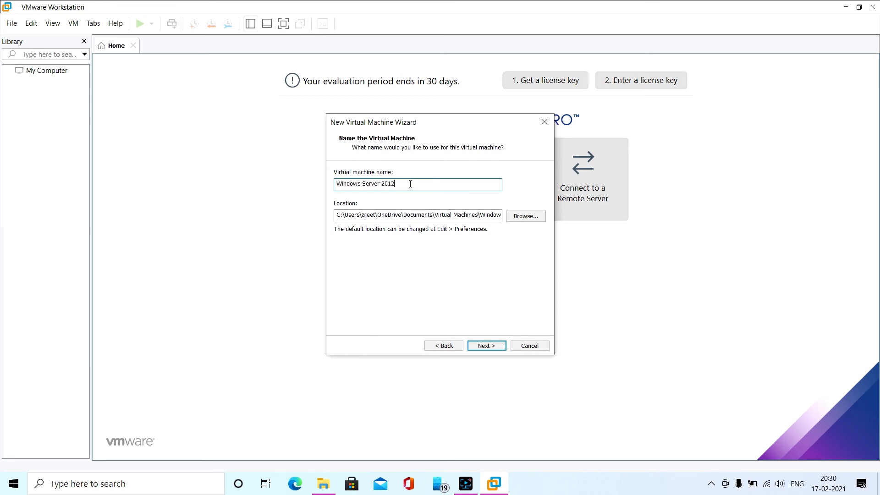
drag(394, 182, 334, 184)
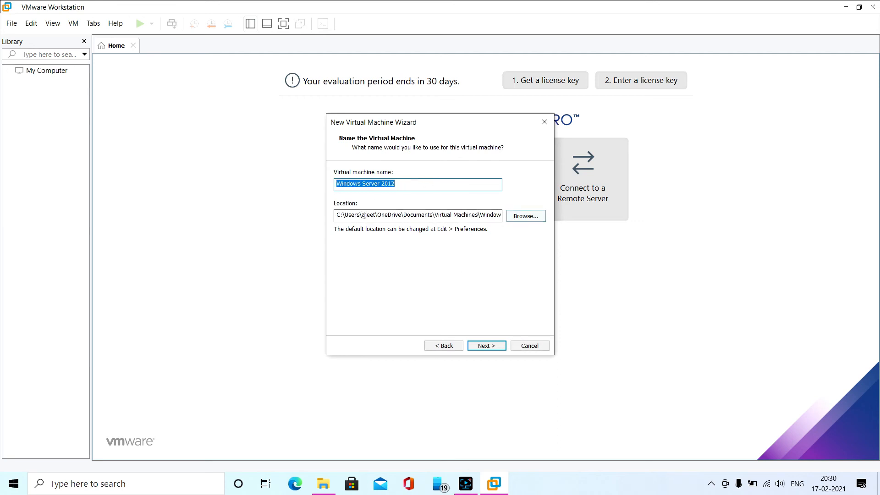
drag(337, 215, 504, 216)
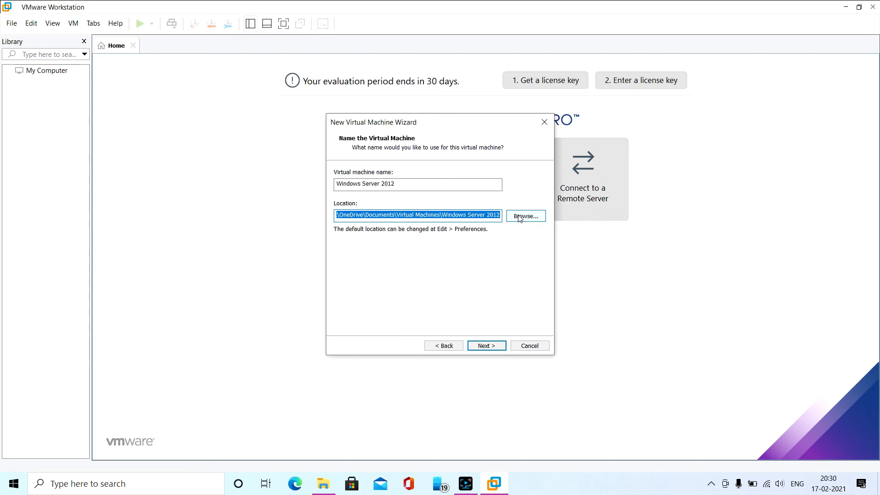
click(520, 217)
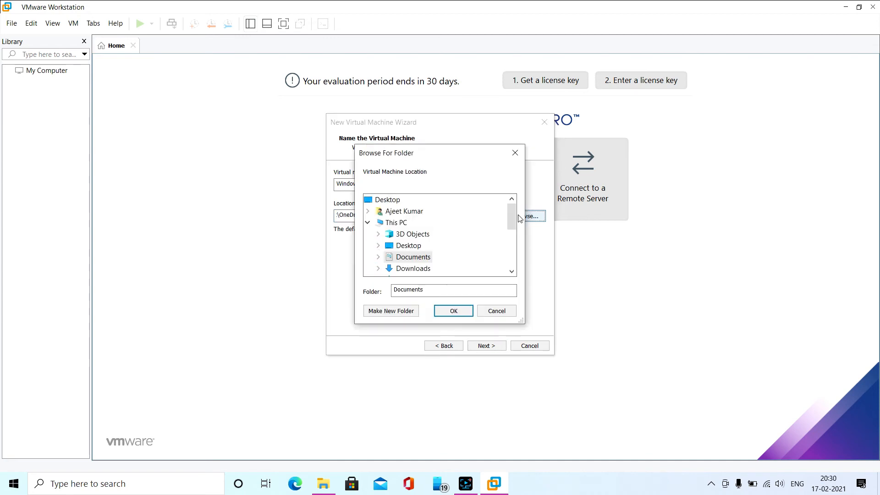
drag(511, 222, 512, 270)
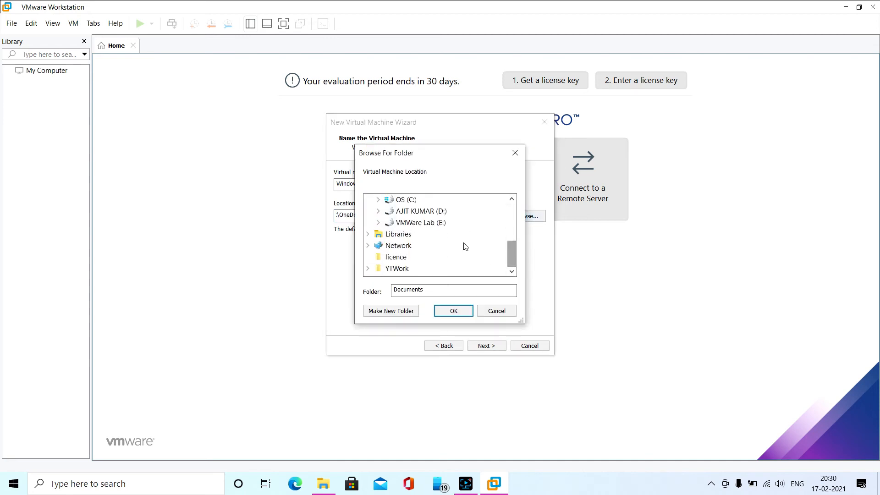
double_click(404, 223)
scroll(434, 243, down, 2)
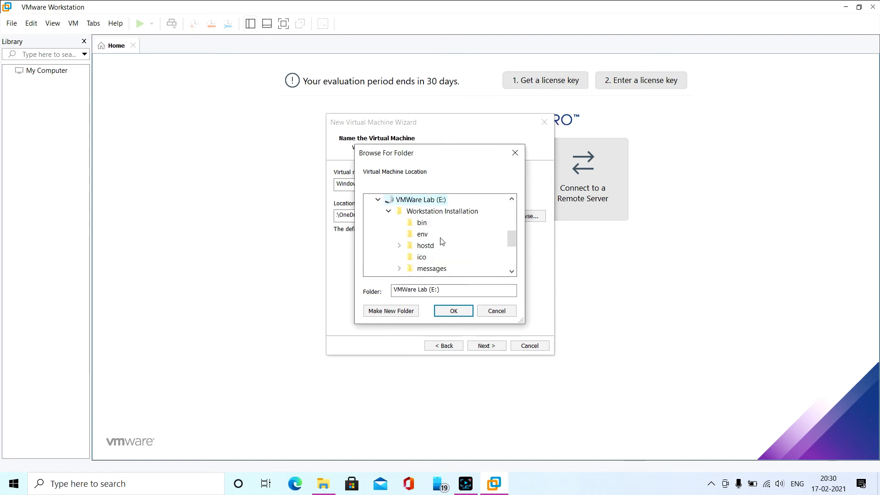
click(389, 213)
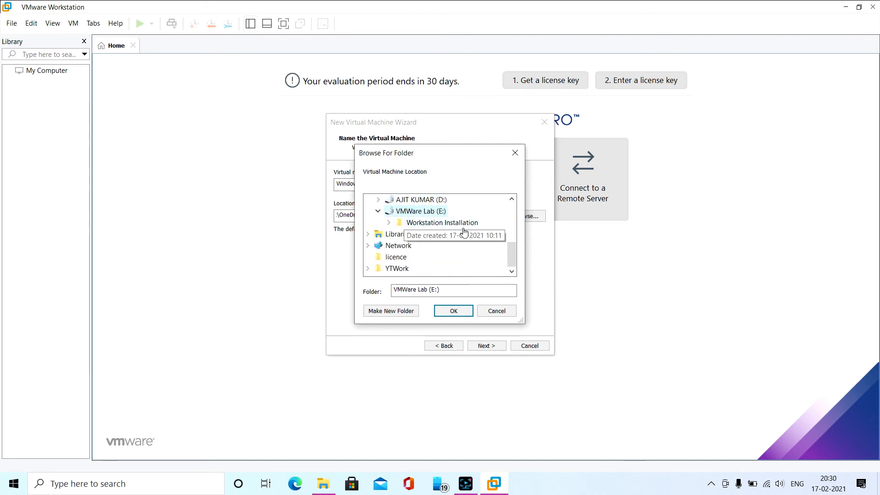
Switch to File Explorer and create a folder named Windows 2012 R2 on the VMWare Lab (E:) drive
click(324, 483)
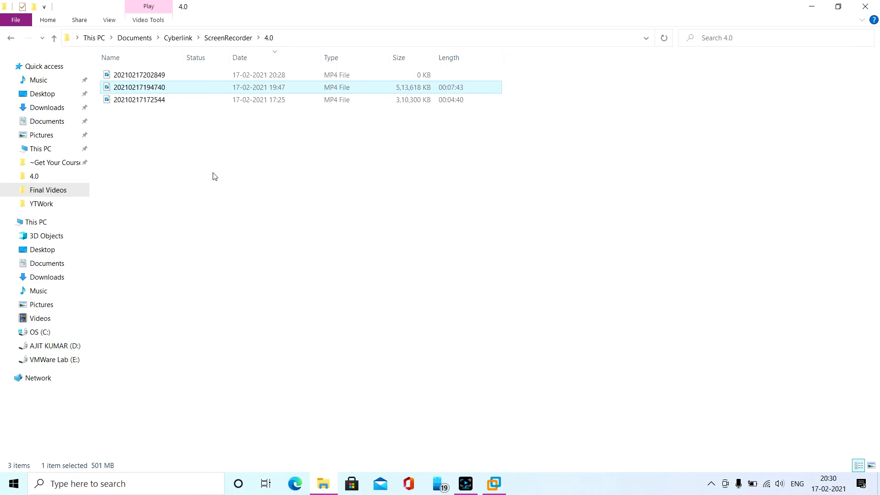
click(40, 223)
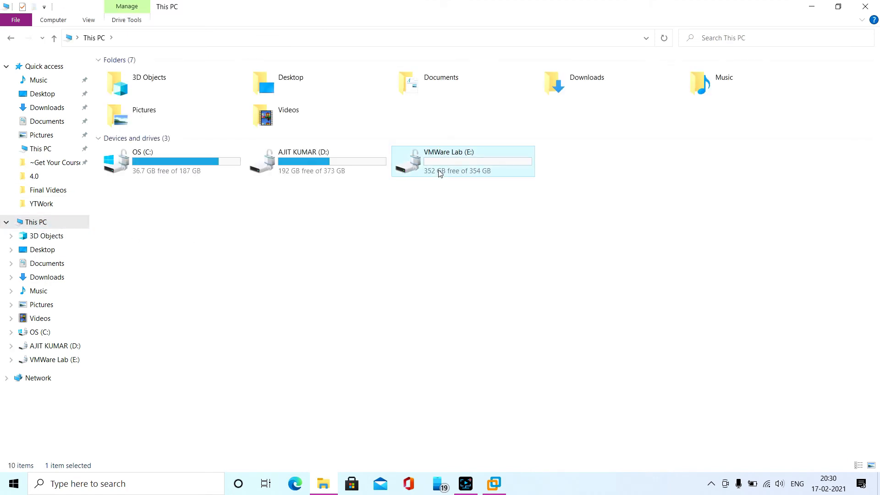
double_click(440, 173)
right_click(248, 218)
mouse_move(372, 388)
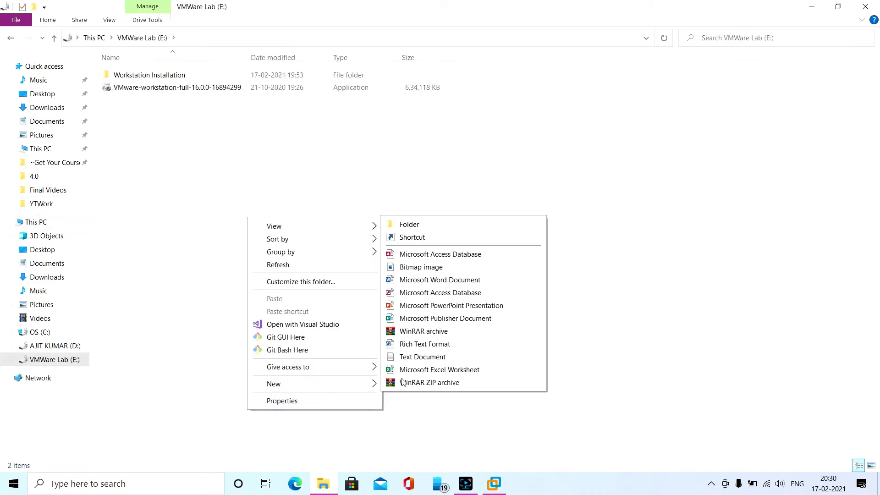
click(410, 225)
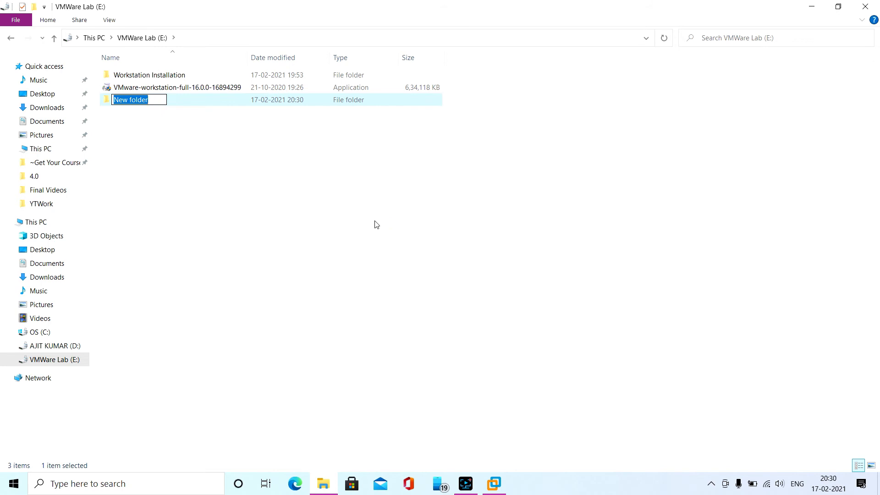
text(Windows 2012 R2)
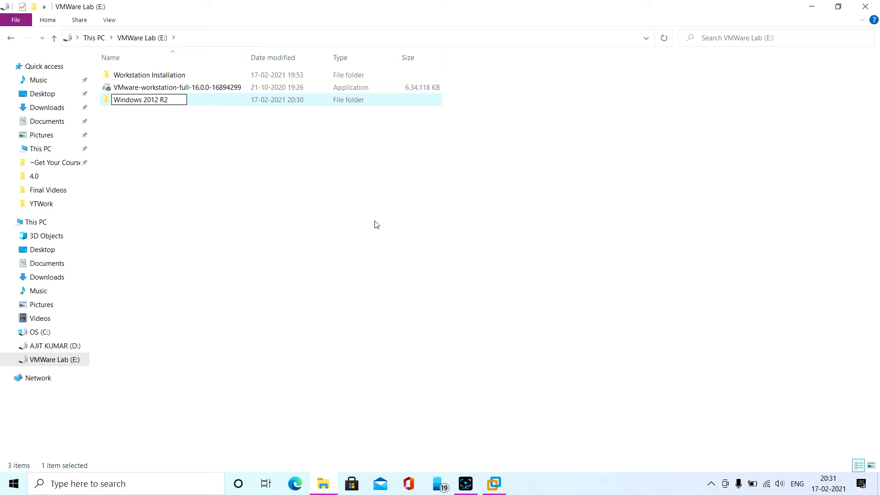
key(Return)
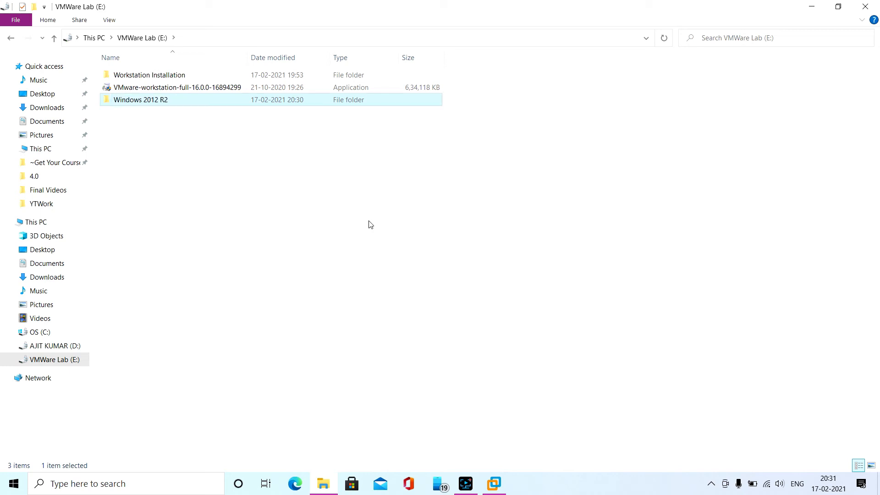
Copy the new folder's path, set E:\Windows 2012 R2 as the virtual machine's location in VMware Workstation, and continue
double_click(277, 99)
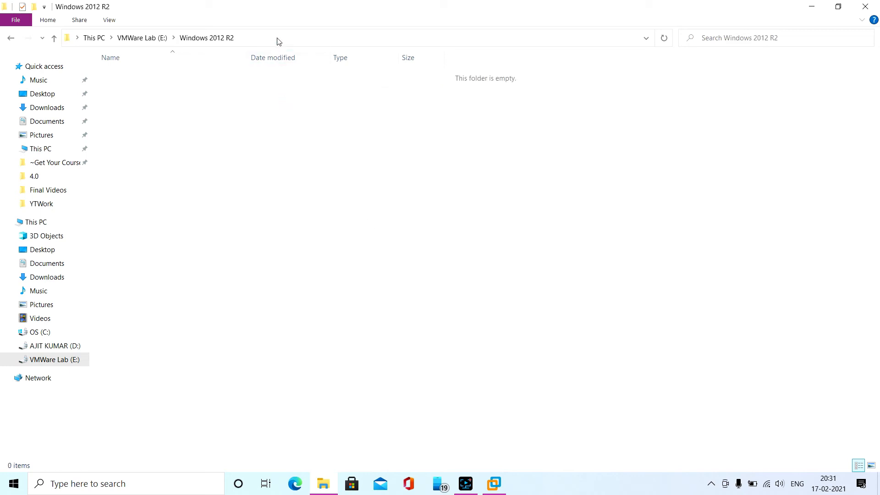
click(278, 39)
key(ctrl+c)
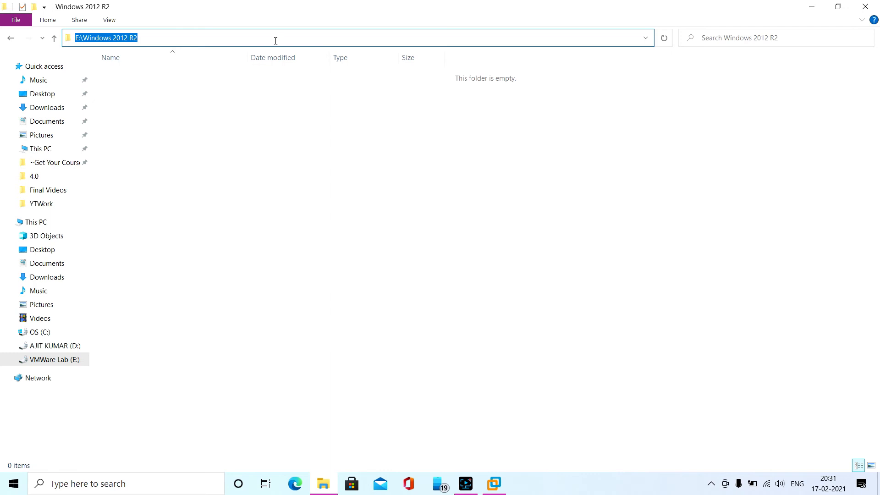
click(812, 7)
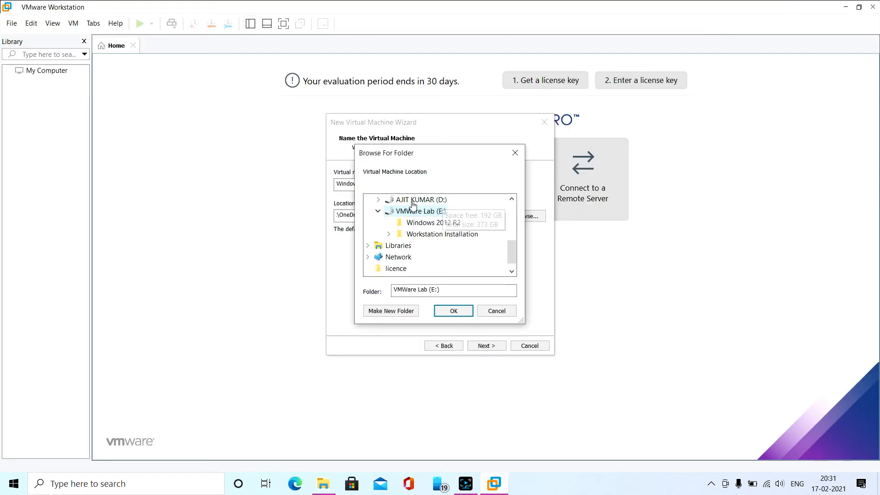
click(497, 311)
triple_click(442, 215)
key(ctrl+v)
click(481, 345)
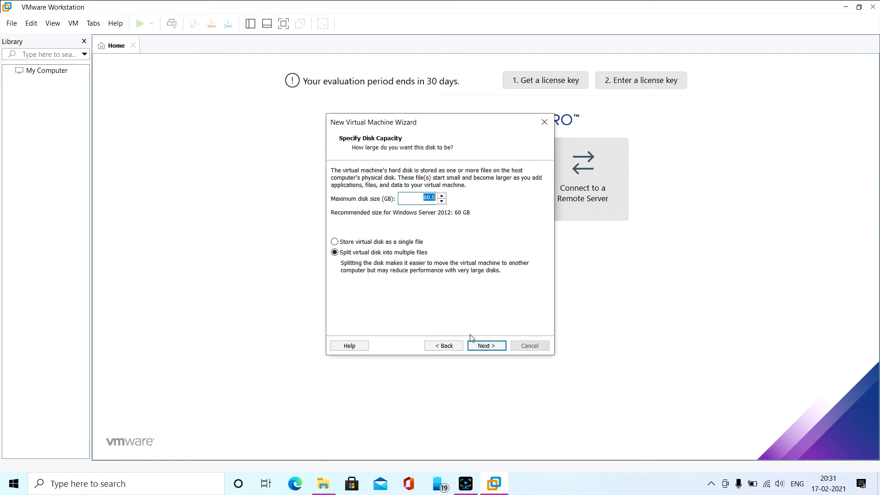
Store the virtual disk as a single file with a maximum size of 100 GB and continue to the summary
click(407, 242)
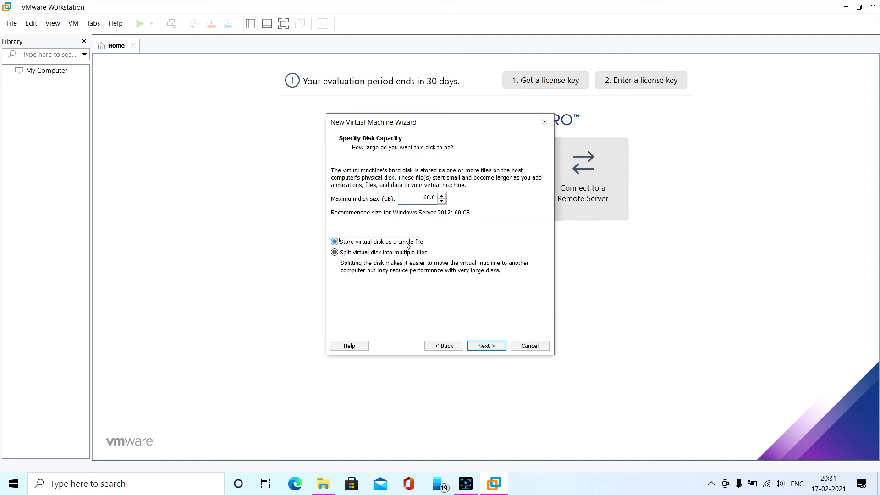
double_click(426, 198)
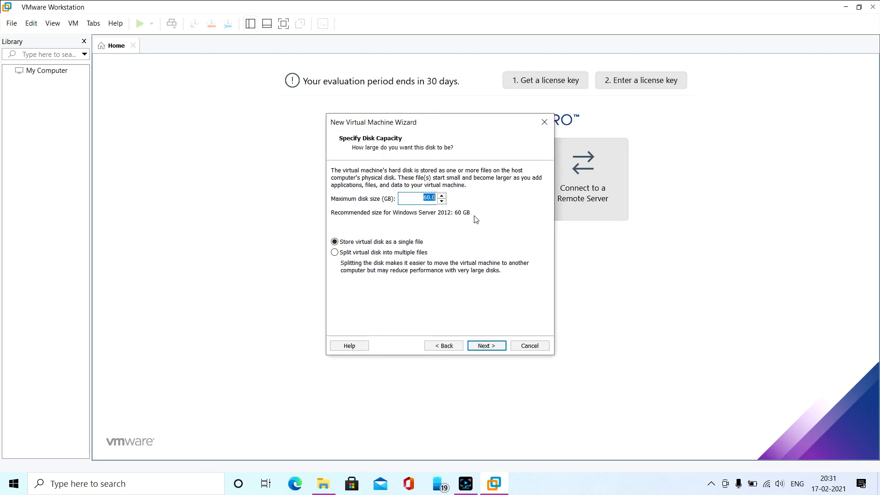
text(1)
double_click(427, 197)
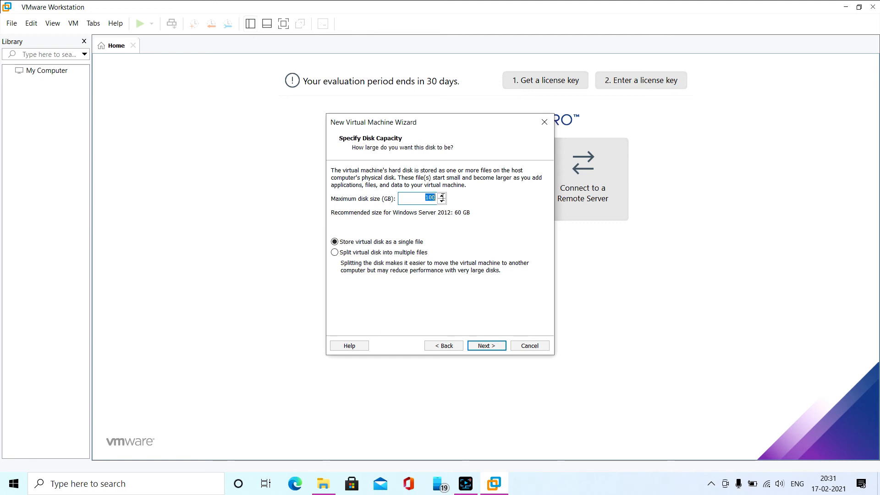
click(491, 347)
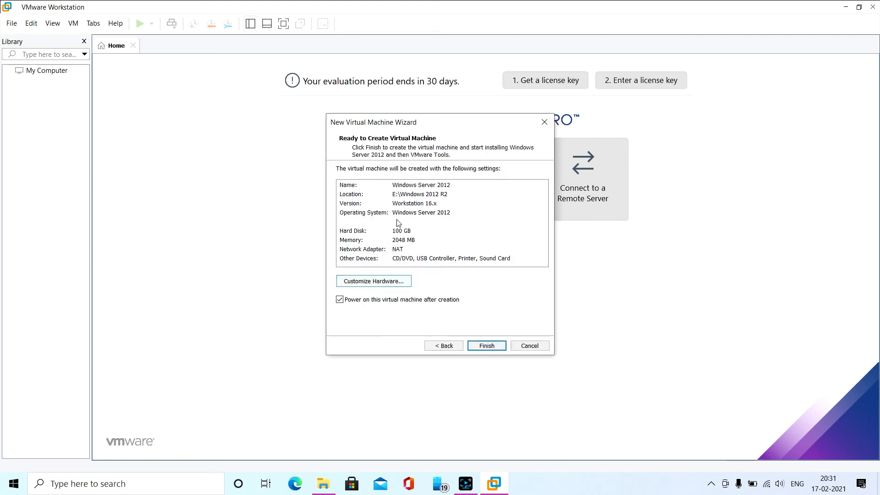
Customize the virtual machine's hardware by setting its memory to 1024 MB
click(390, 281)
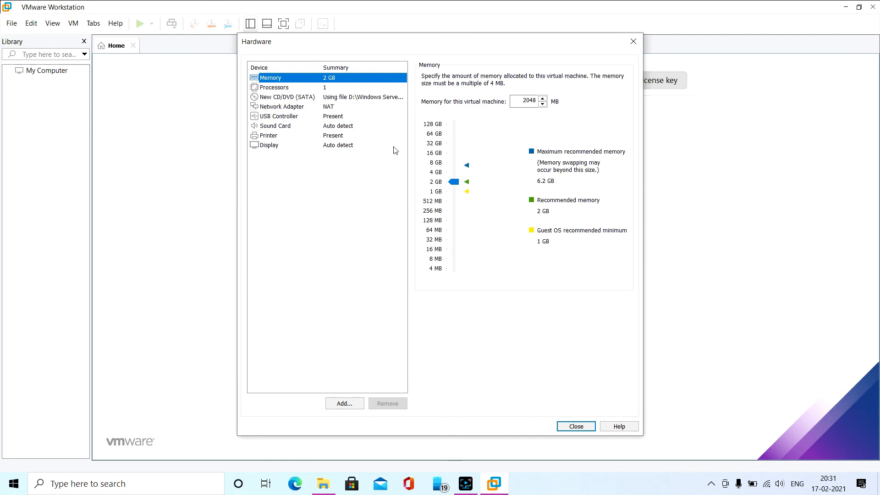
click(453, 197)
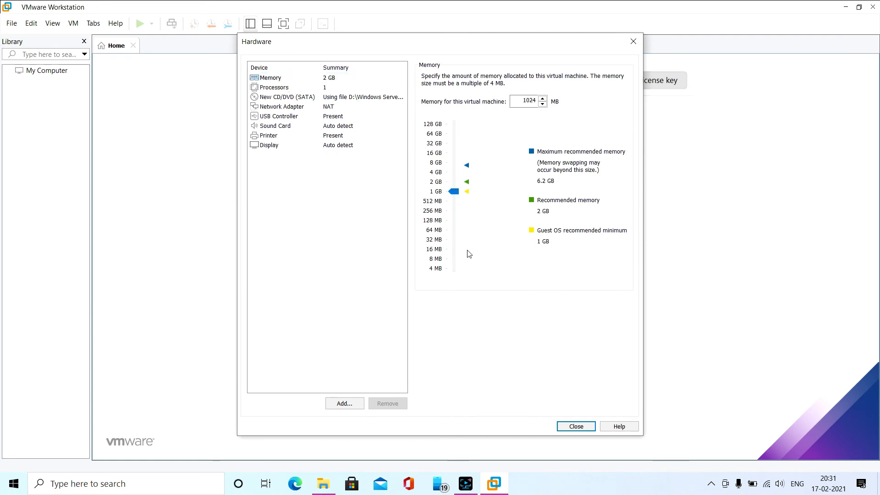
click(576, 426)
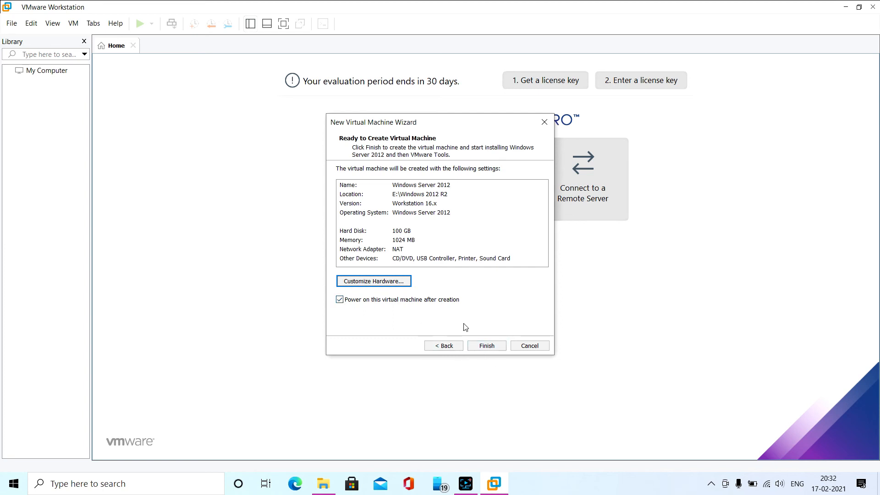
Finish creating the virtual machine, let it power on, and dismiss the Easy Install notice
click(482, 350)
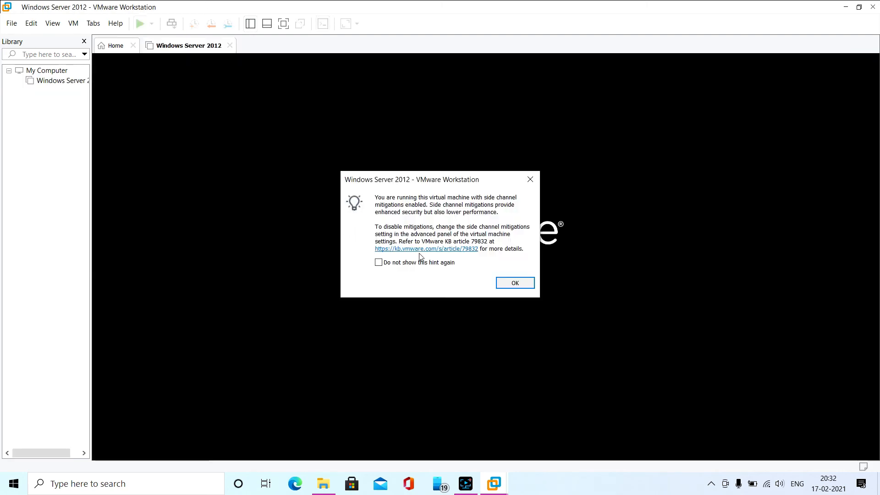
click(515, 282)
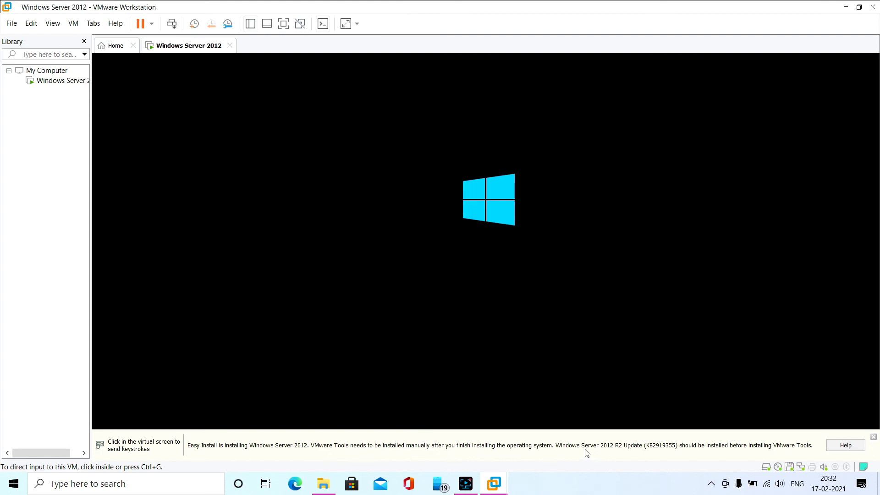
click(873, 438)
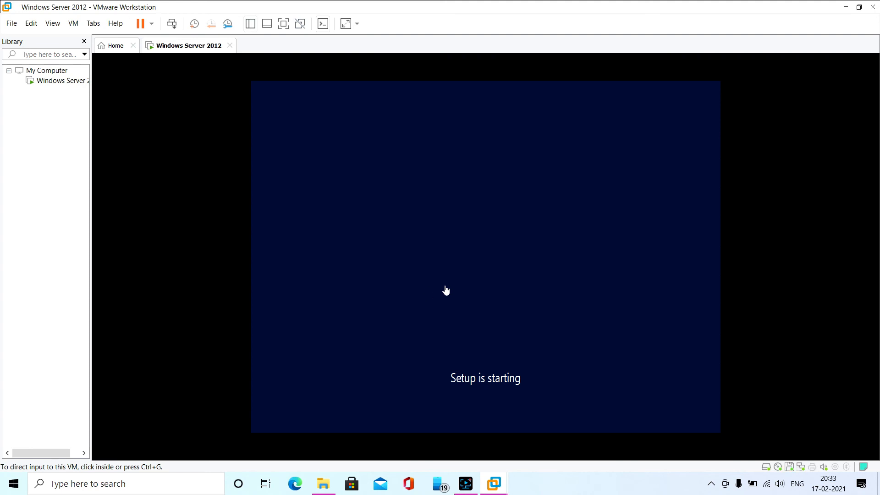
Choose Windows Server 2012 R2 Standard - STD as the operating system to install and continue the setup
click(470, 204)
click(454, 199)
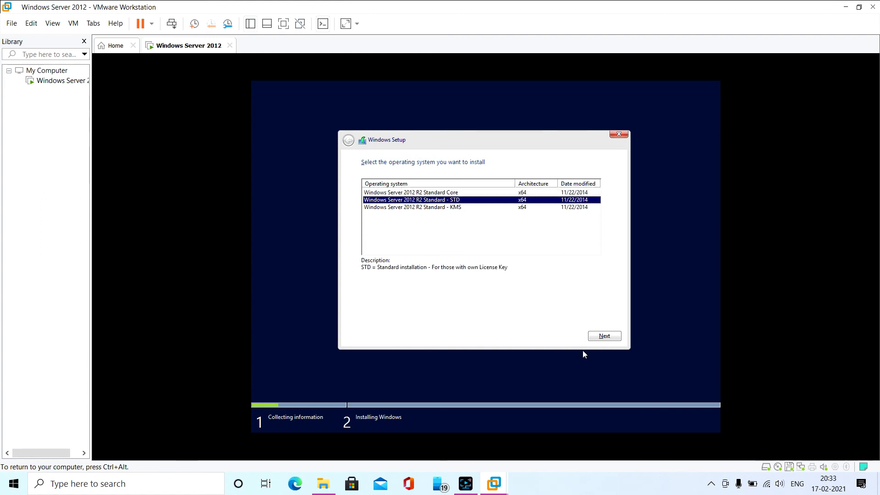
click(604, 336)
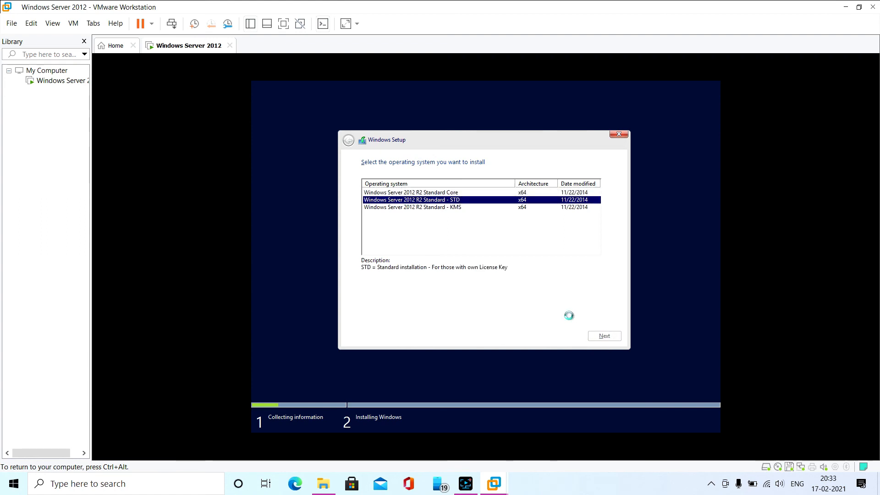
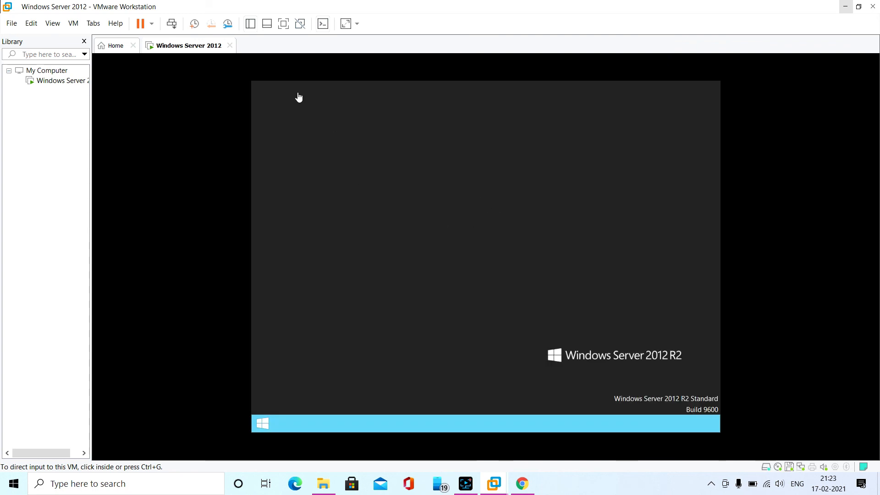
Switch the virtual machine to full screen and open an administrator Command Prompt in the guest, approving the elevation request
click(284, 24)
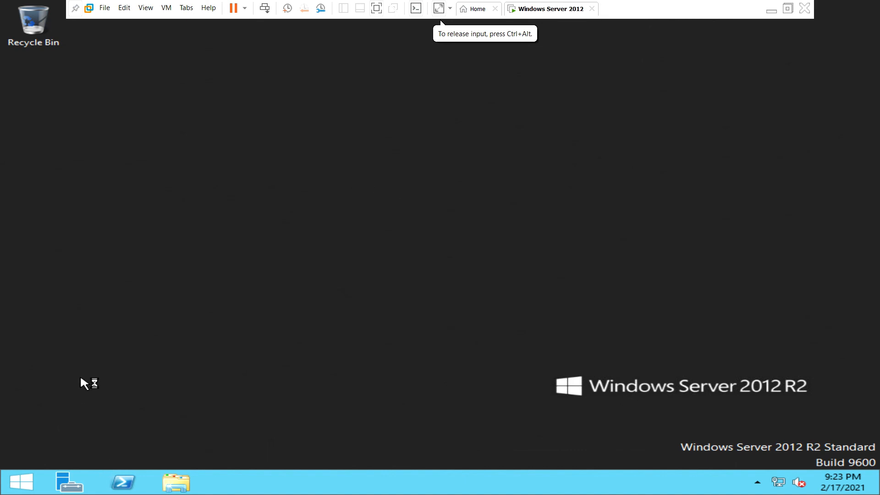
right_click(22, 484)
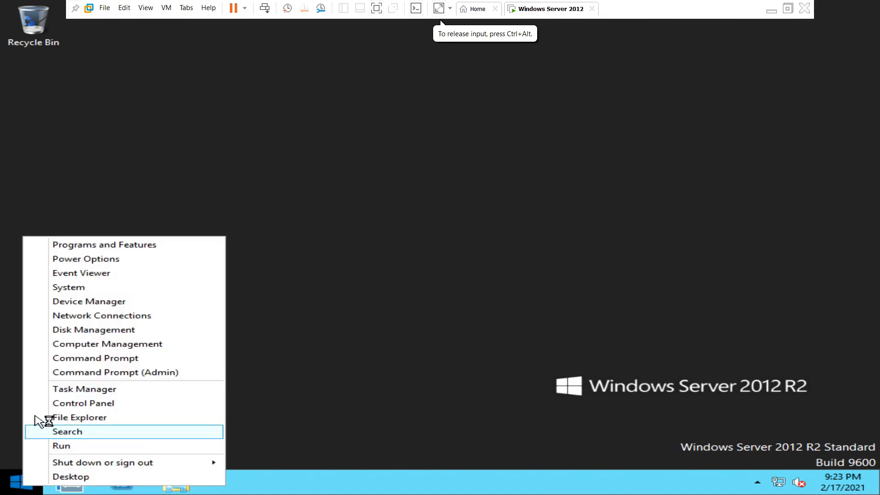
click(61, 371)
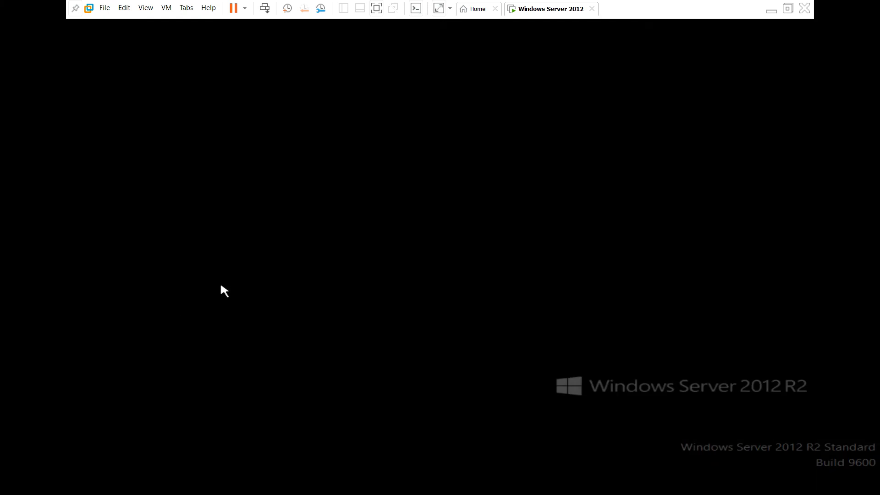
click(524, 263)
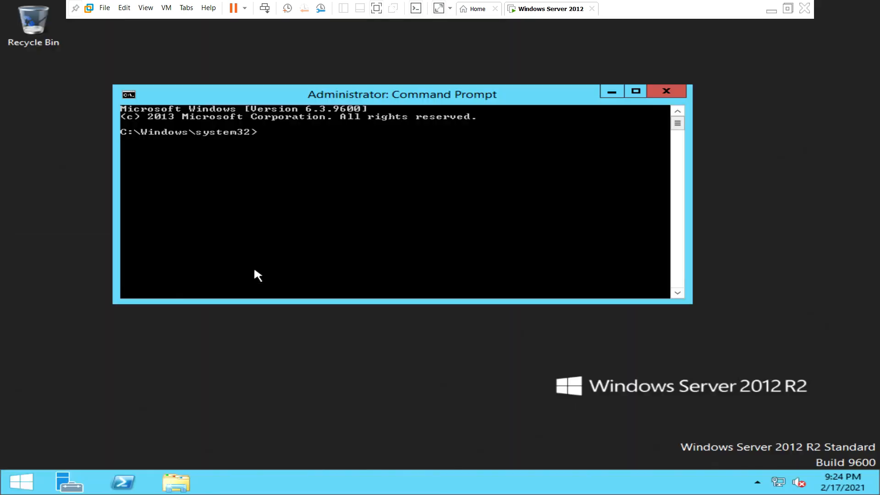
Run systeminfo in the Command Prompt and maximize its window
text(syste)
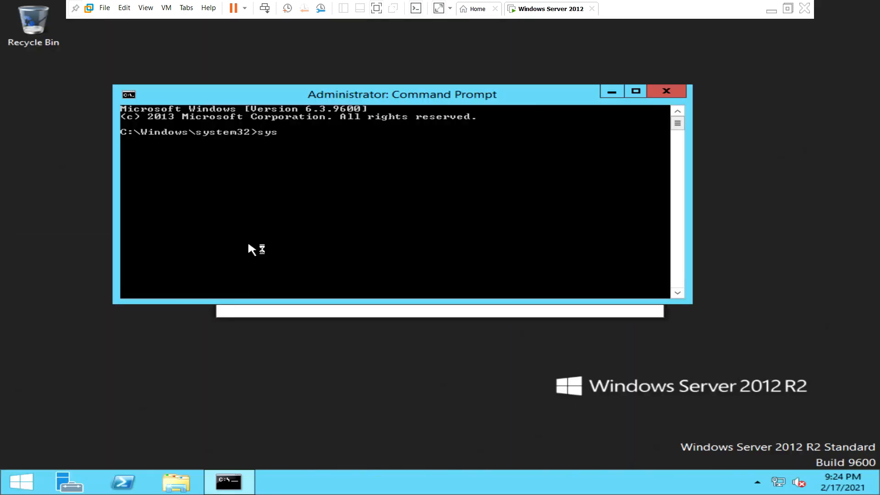
text(minfo)
key(Return)
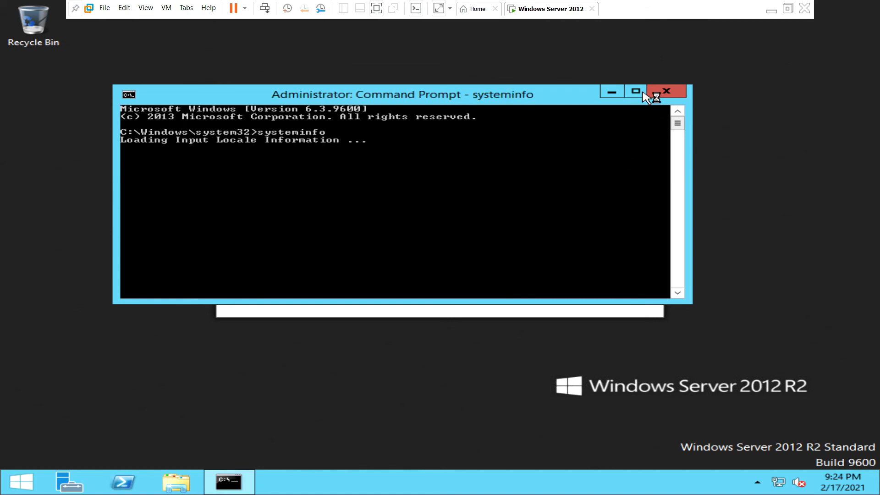
click(636, 91)
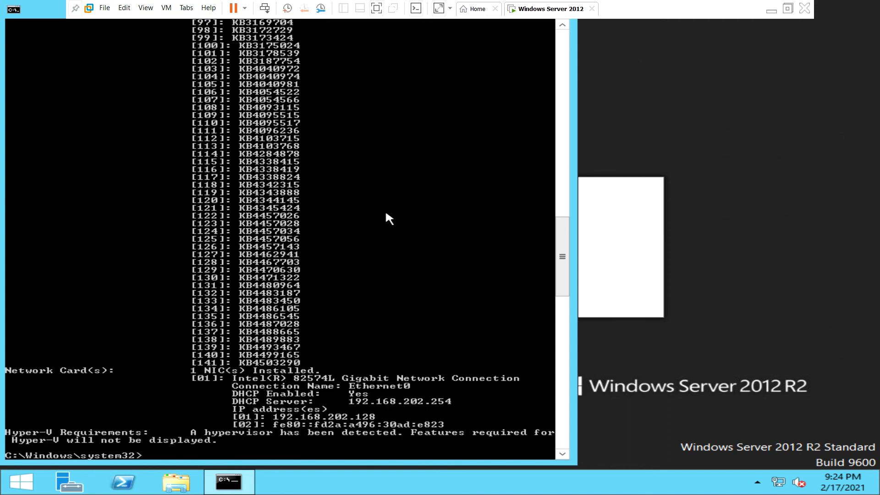
Examine the systeminfo report, covering the operating system, processor and memory details, the installed hotfixes and the network card
drag(569, 273, 568, 86)
scroll(323, 183, up, 1)
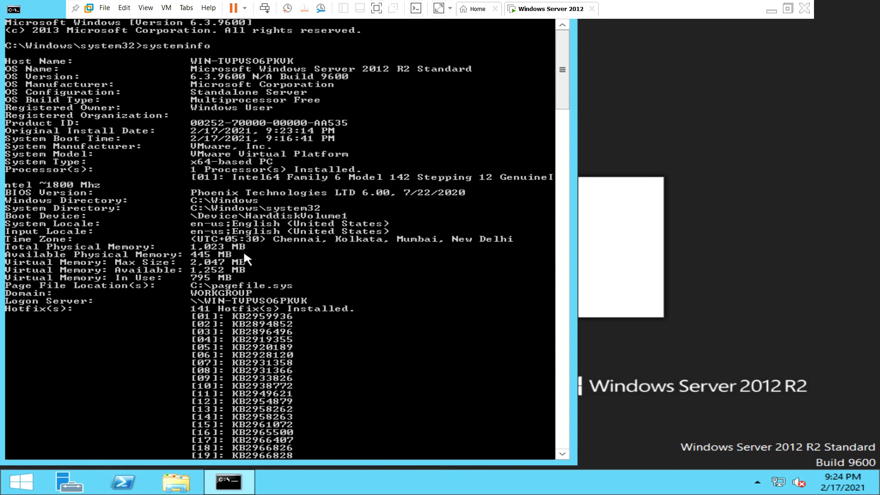
scroll(245, 255, down, 3)
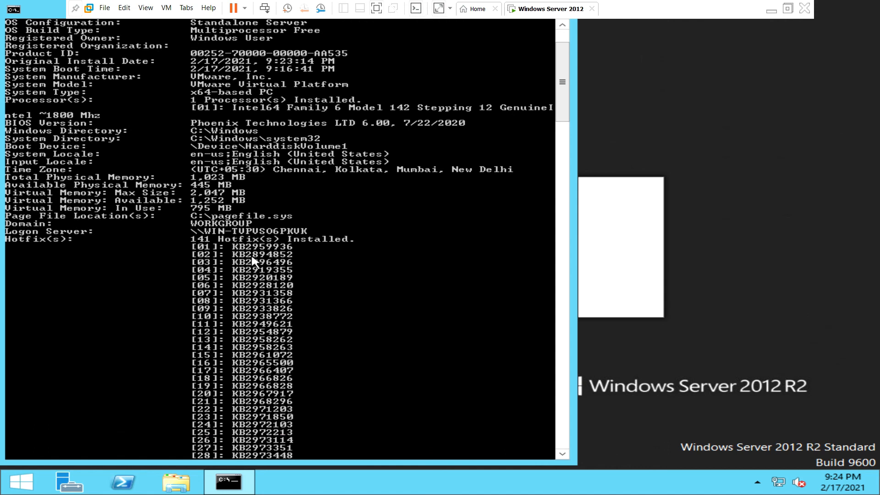
scroll(253, 265, down, 2)
scroll(257, 266, down, 11)
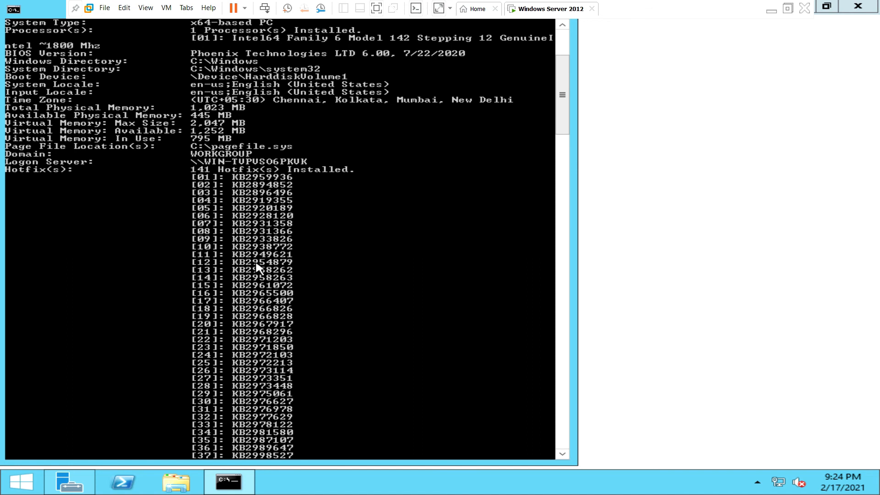
scroll(256, 266, down, 20)
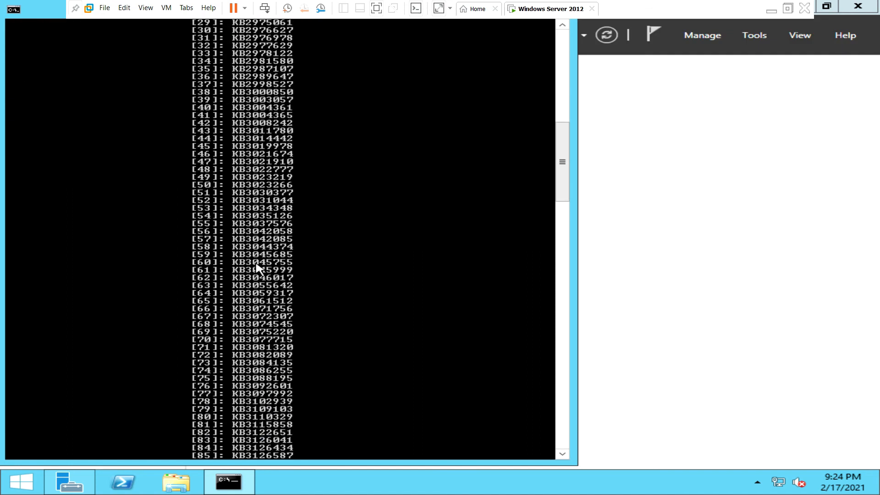
scroll(257, 267, down, 9)
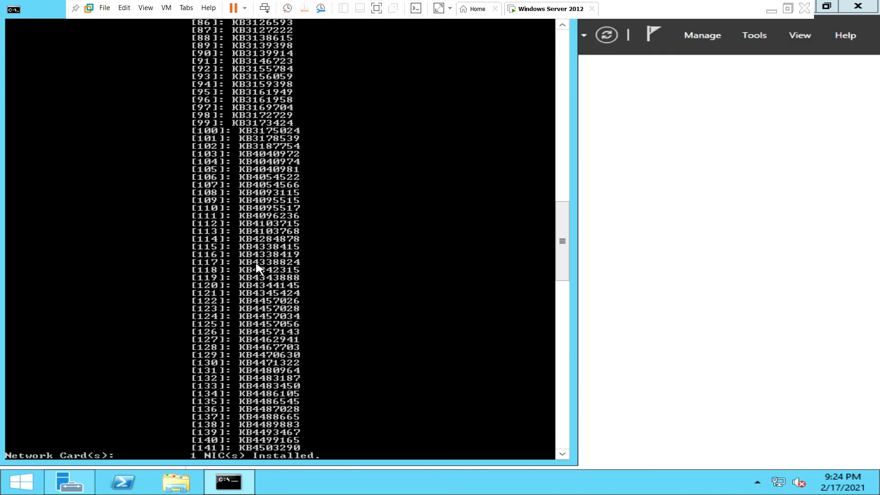
scroll(257, 266, up, 2)
scroll(256, 266, up, 20)
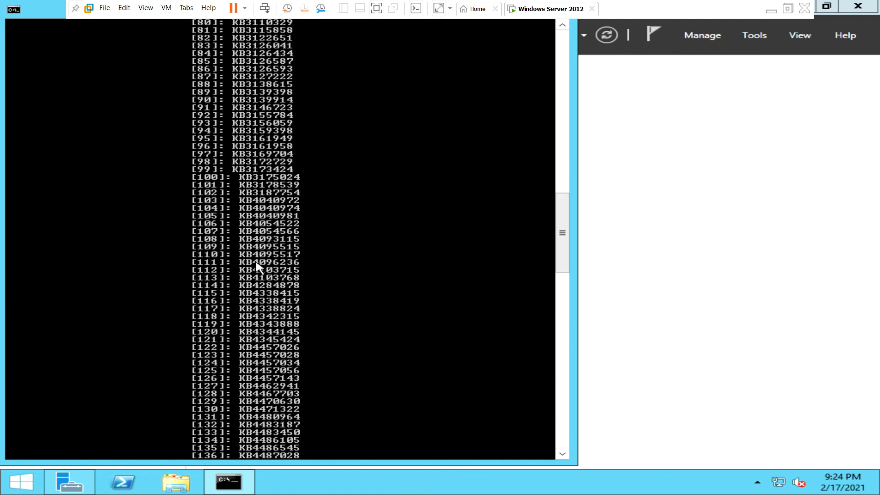
scroll(256, 264, up, 8)
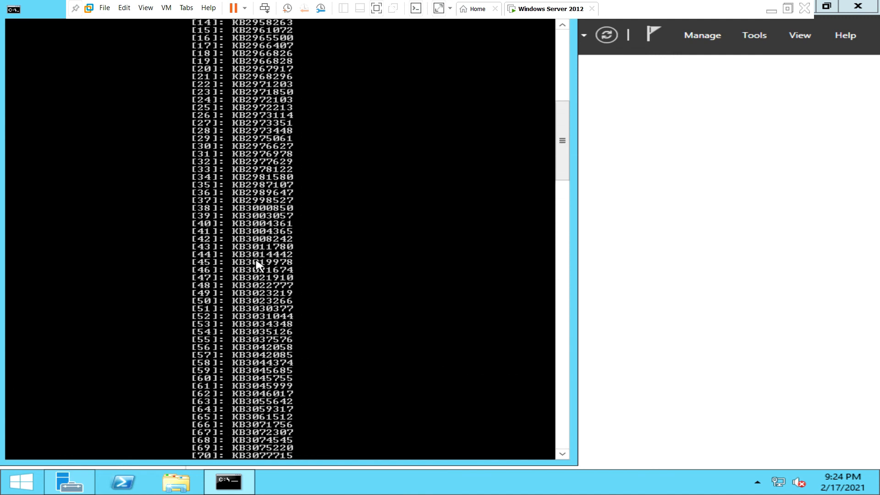
scroll(557, 172, up, 1)
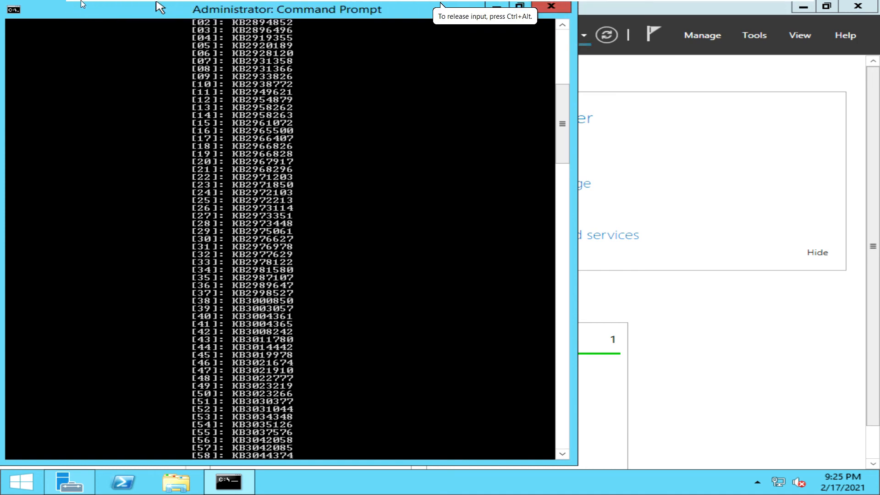
Close Server Manager, take the virtual machine out of full screen, and return to the systeminfo report in the Command Prompt
click(76, 8)
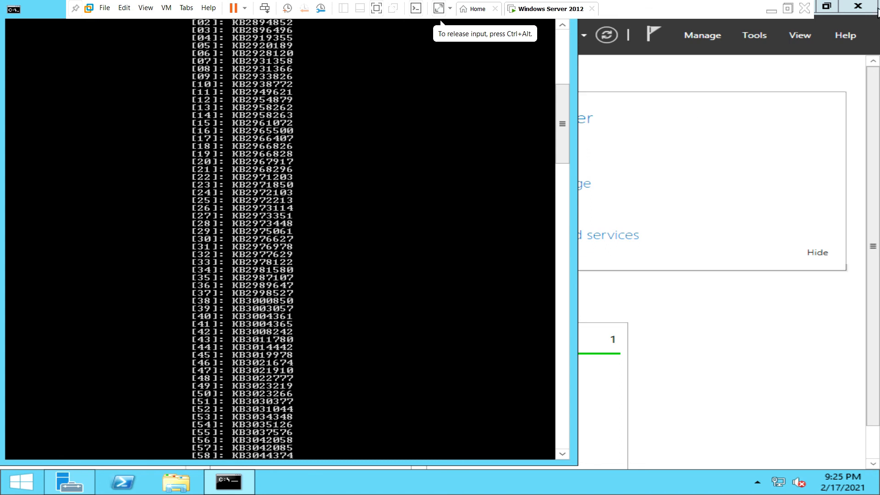
click(616, 130)
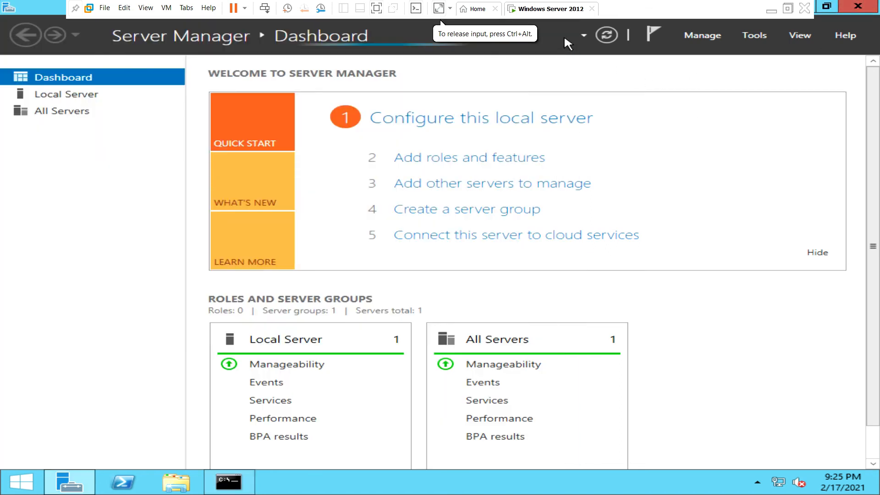
key(alt+Tab)
click(376, 9)
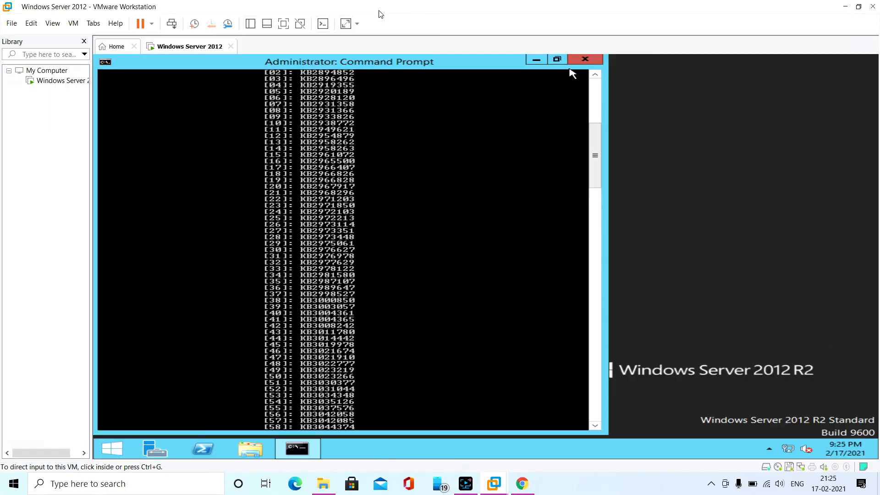
click(323, 57)
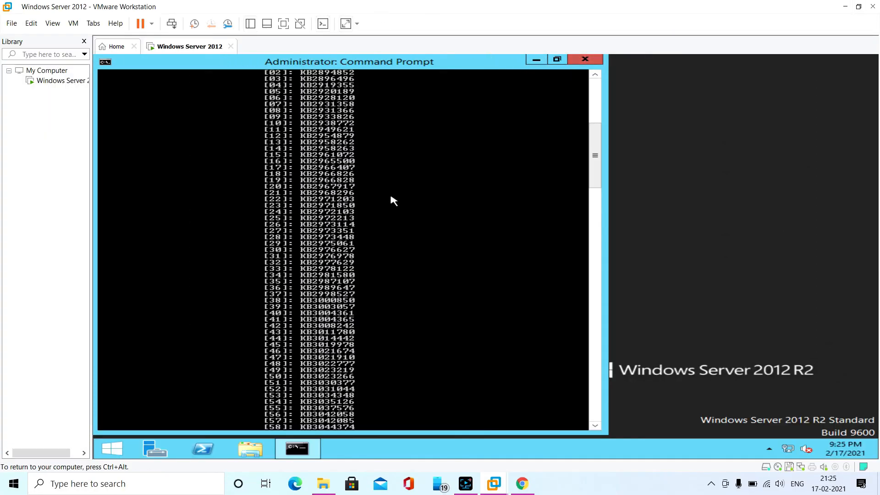
scroll(393, 200, up, 12)
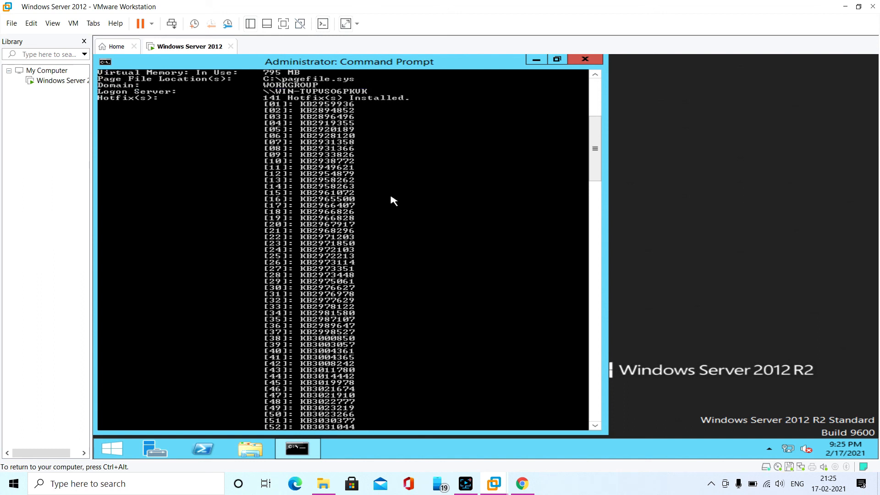